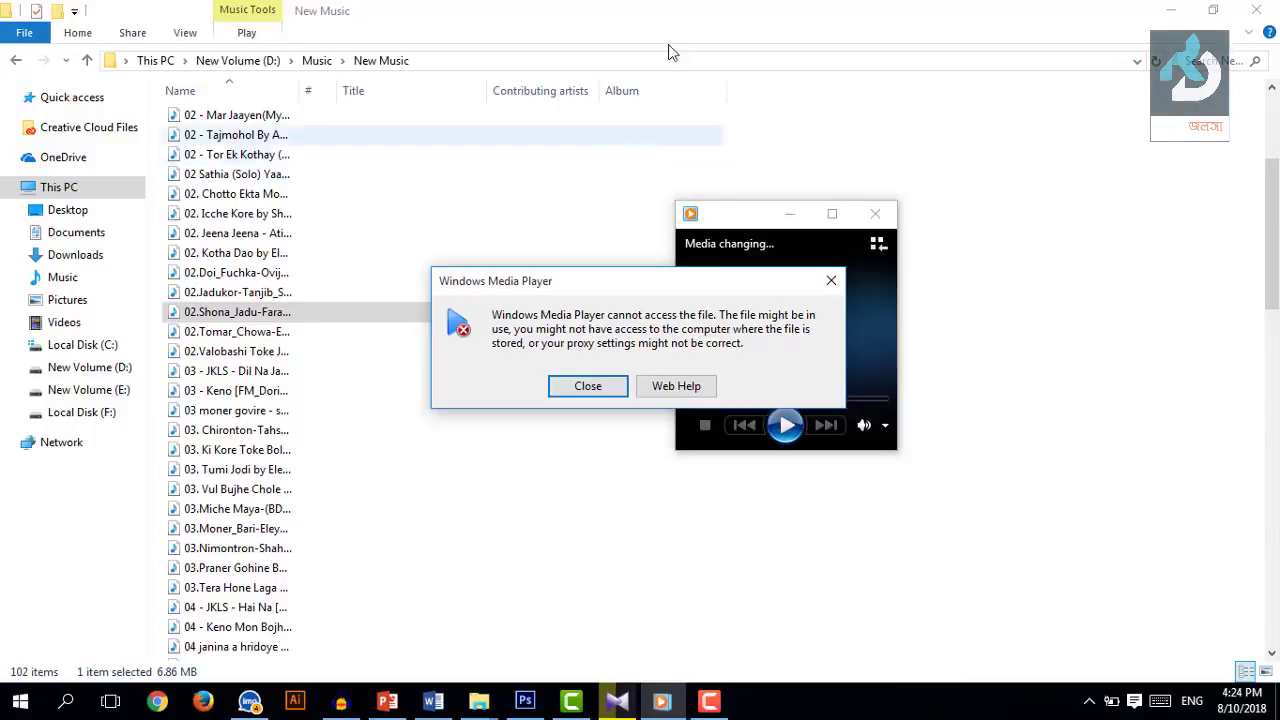
- Dismiss the Windows Media Player file access error and close the player
click(831, 280)
click(875, 213)
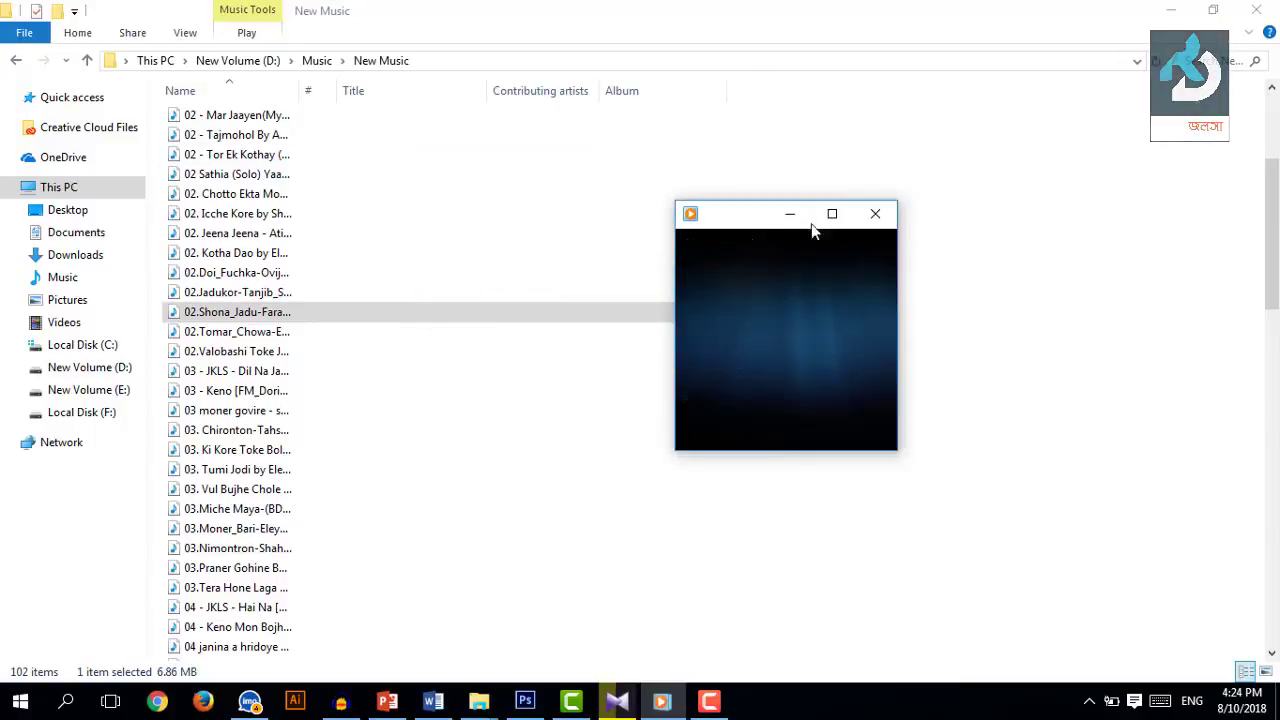
- Try to delete the 02.Shona_Jadu MP3 file from the New Music folder, then cancel the operation
right_click(235, 318)
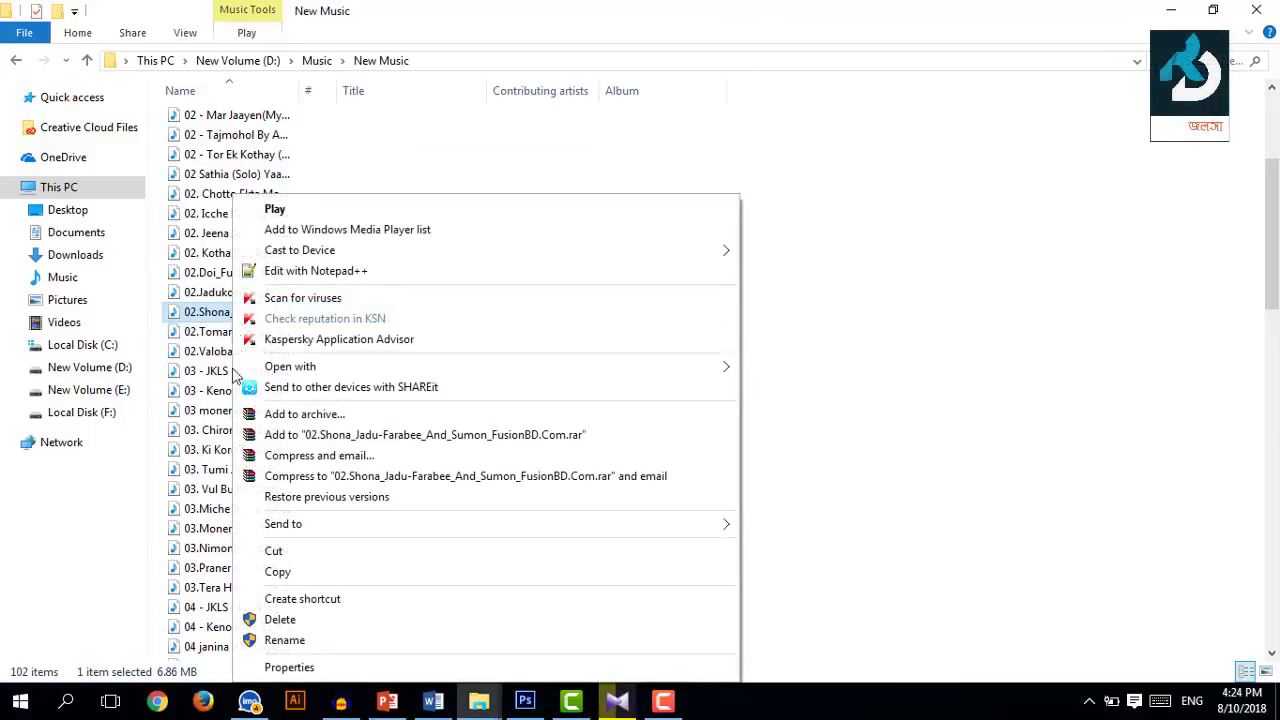
click(323, 617)
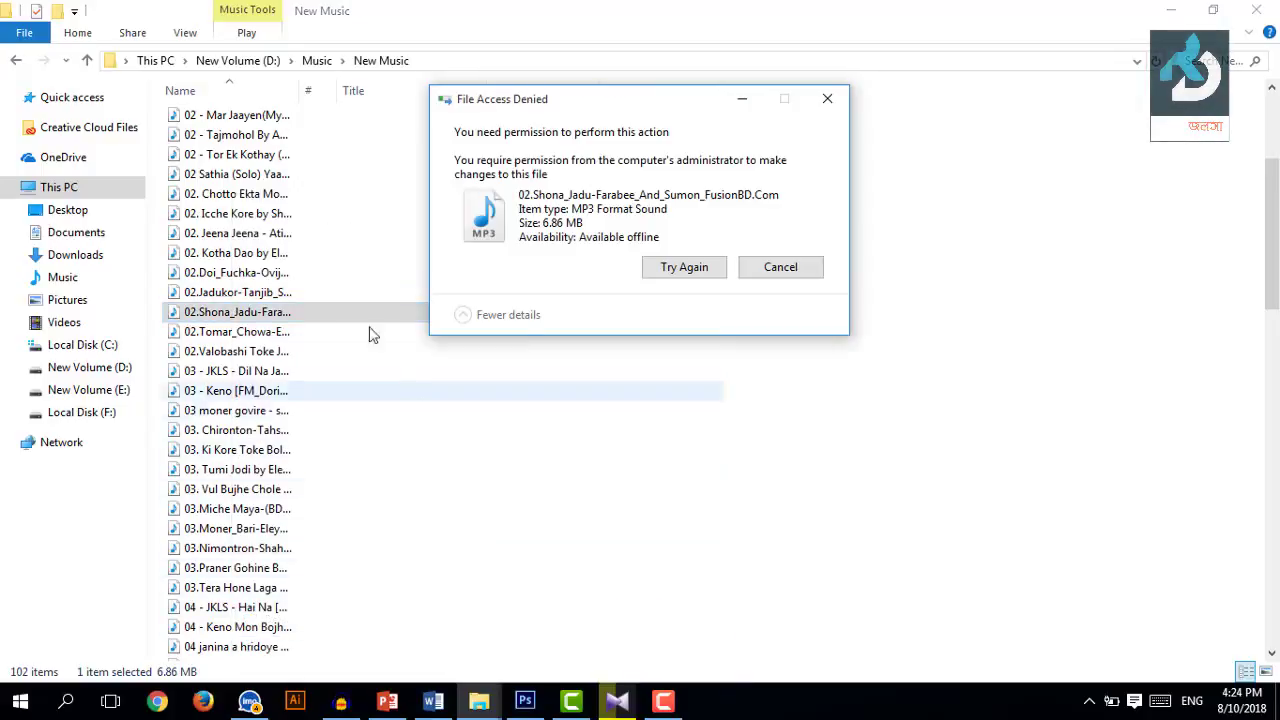
drag(595, 106, 601, 199)
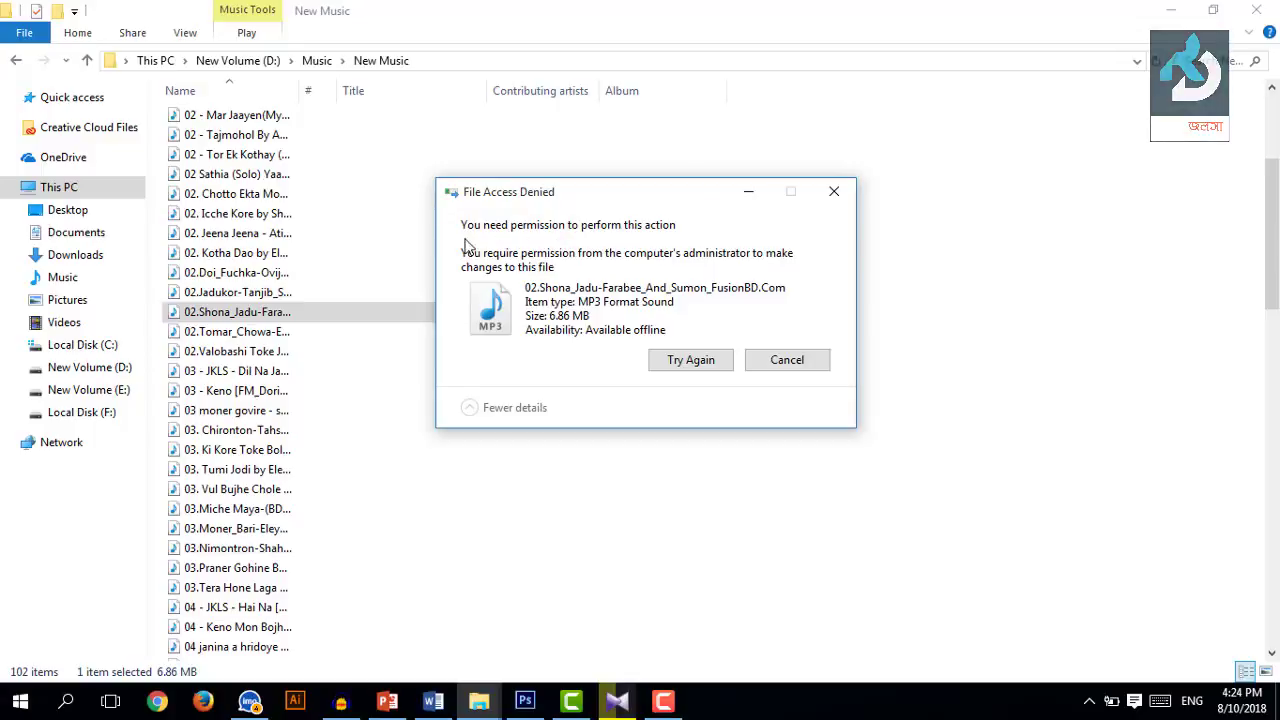
mouse_move(652, 199)
mouse_down()
mouse_move(608, 253)
mouse_move(651, 205)
mouse_move(583, 205)
mouse_move(614, 211)
mouse_move(643, 187)
mouse_up()
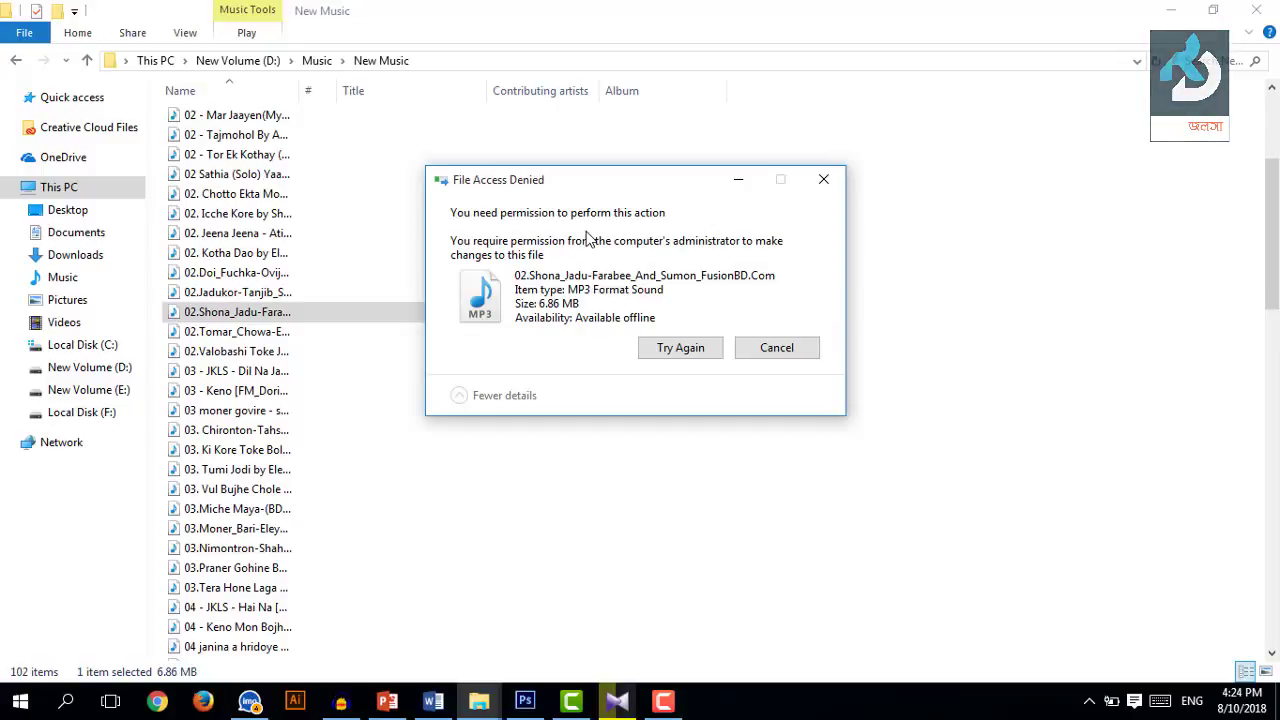
click(788, 353)
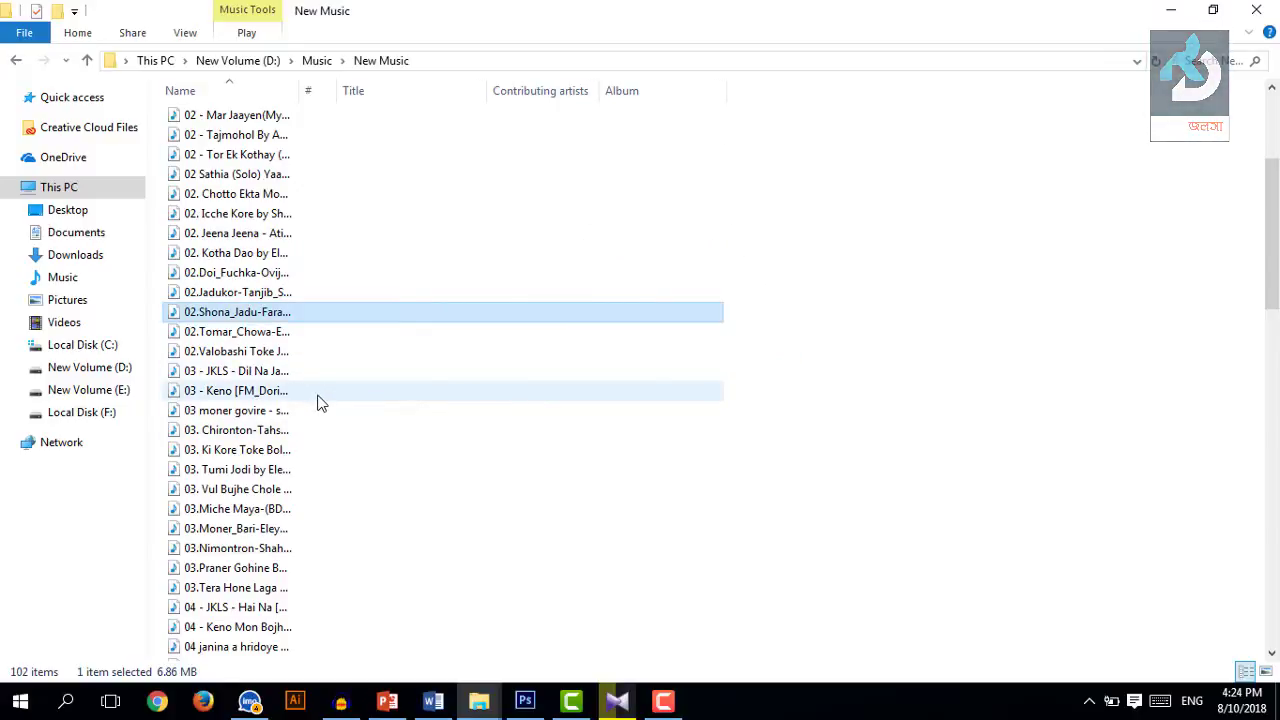
- Open the advanced security settings from the properties of the 02.Shona_Jadu MP3 file
right_click(224, 320)
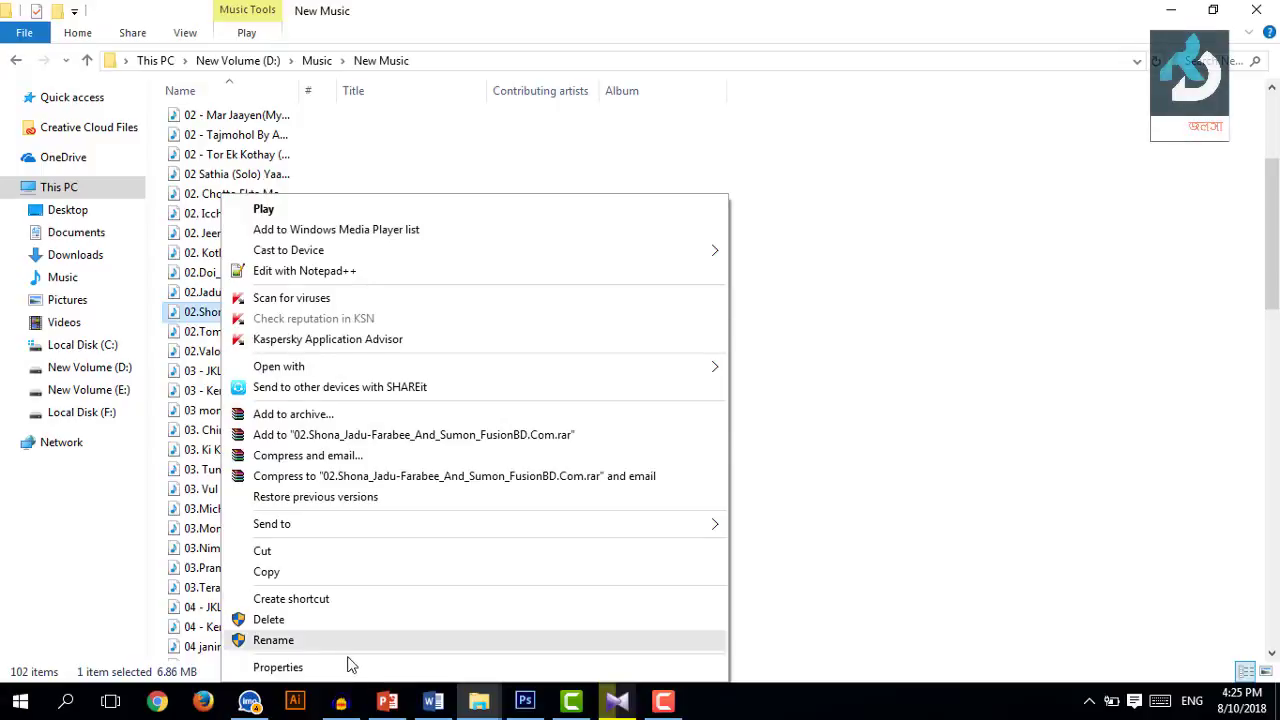
click(278, 667)
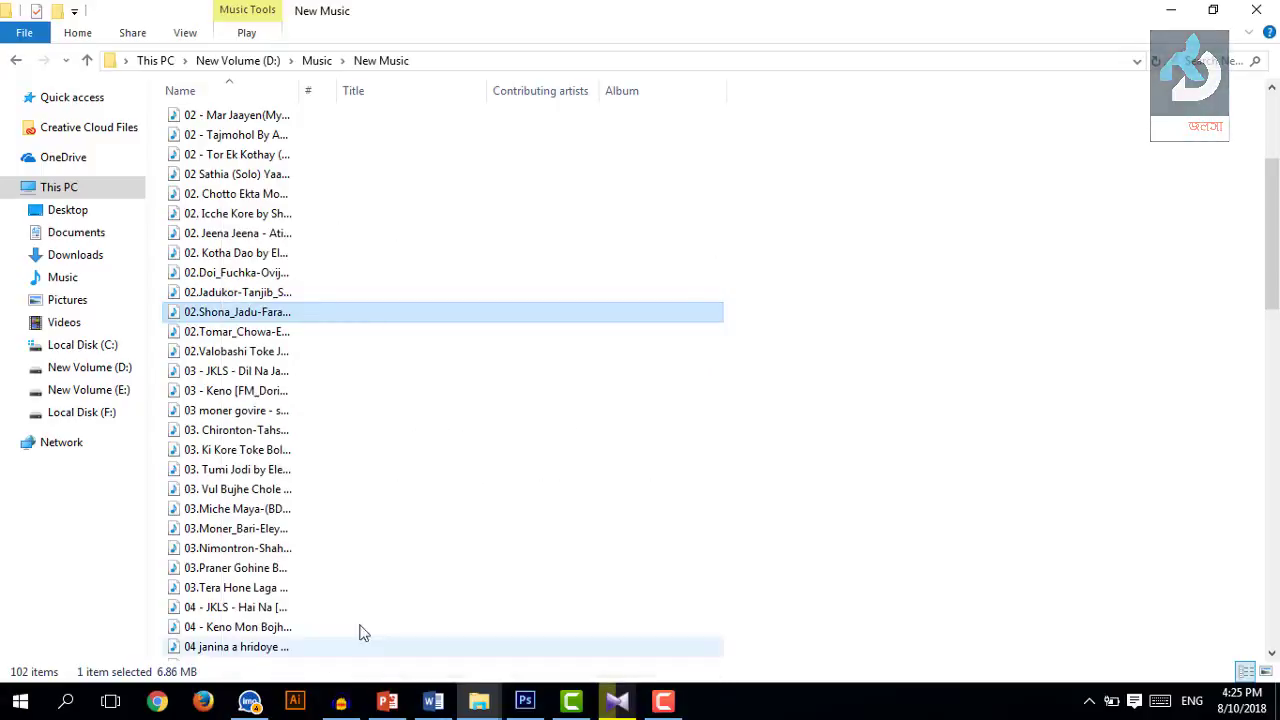
drag(343, 222, 672, 194)
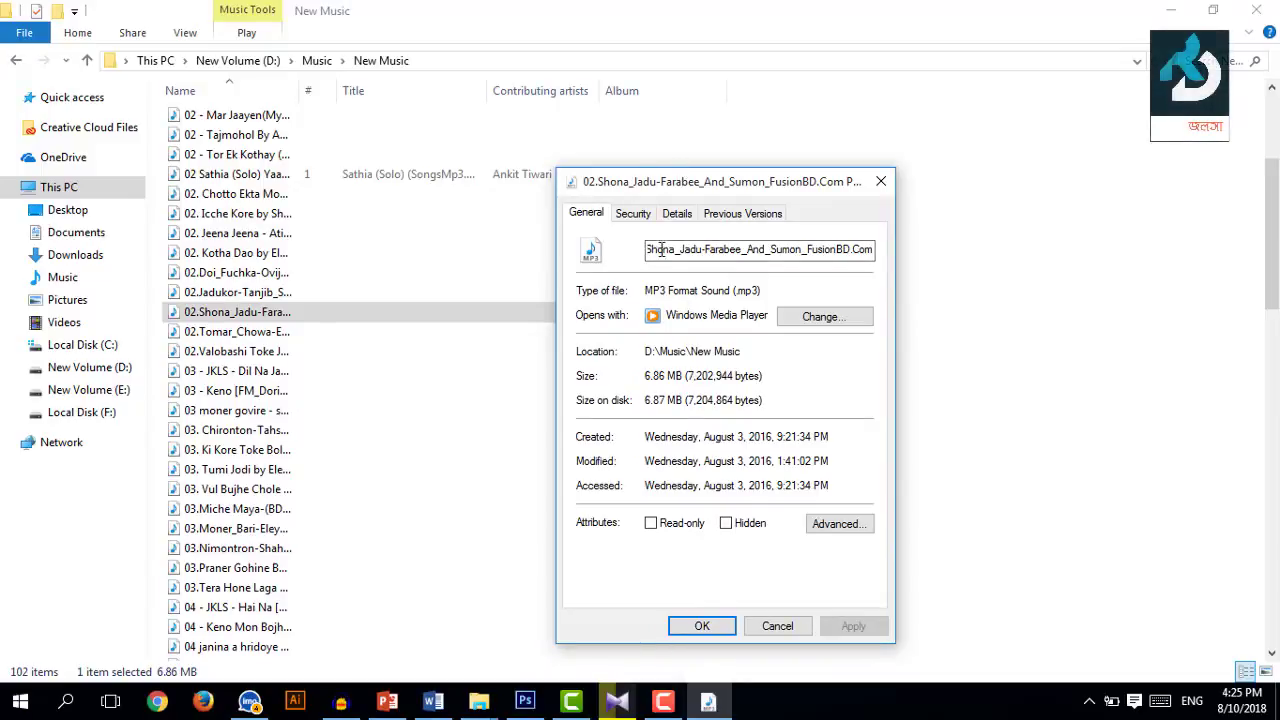
click(641, 219)
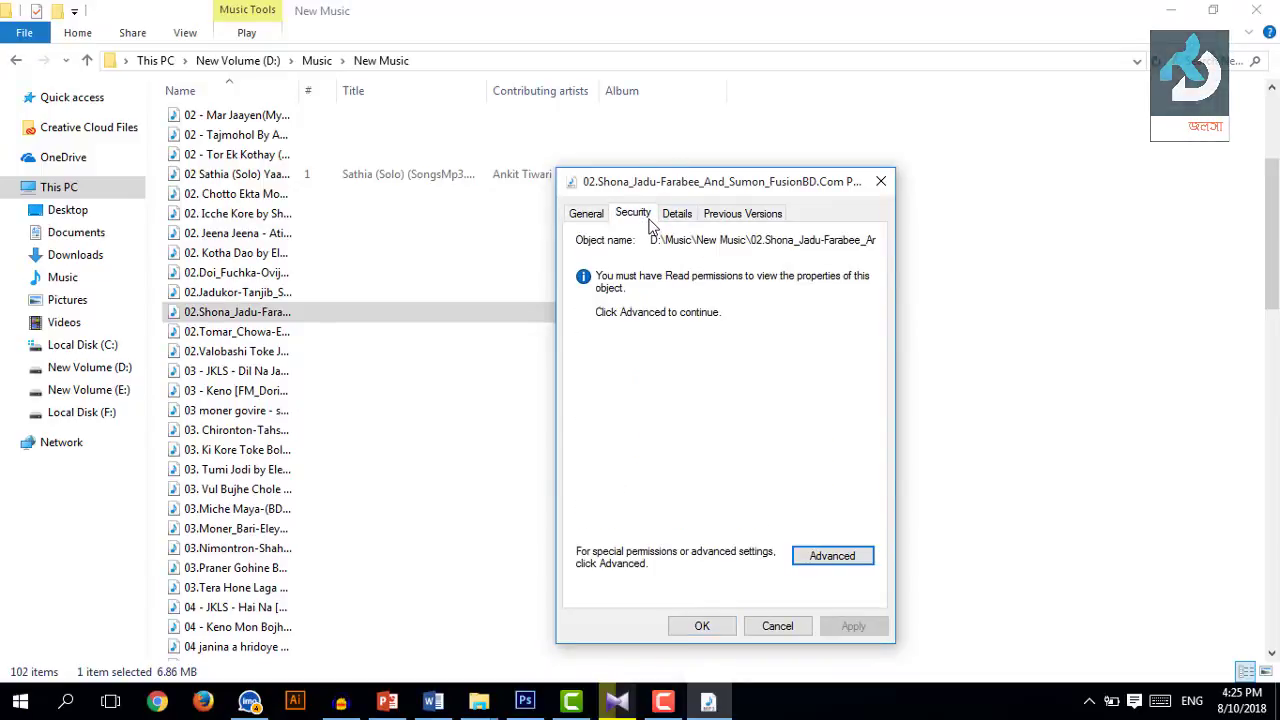
click(830, 556)
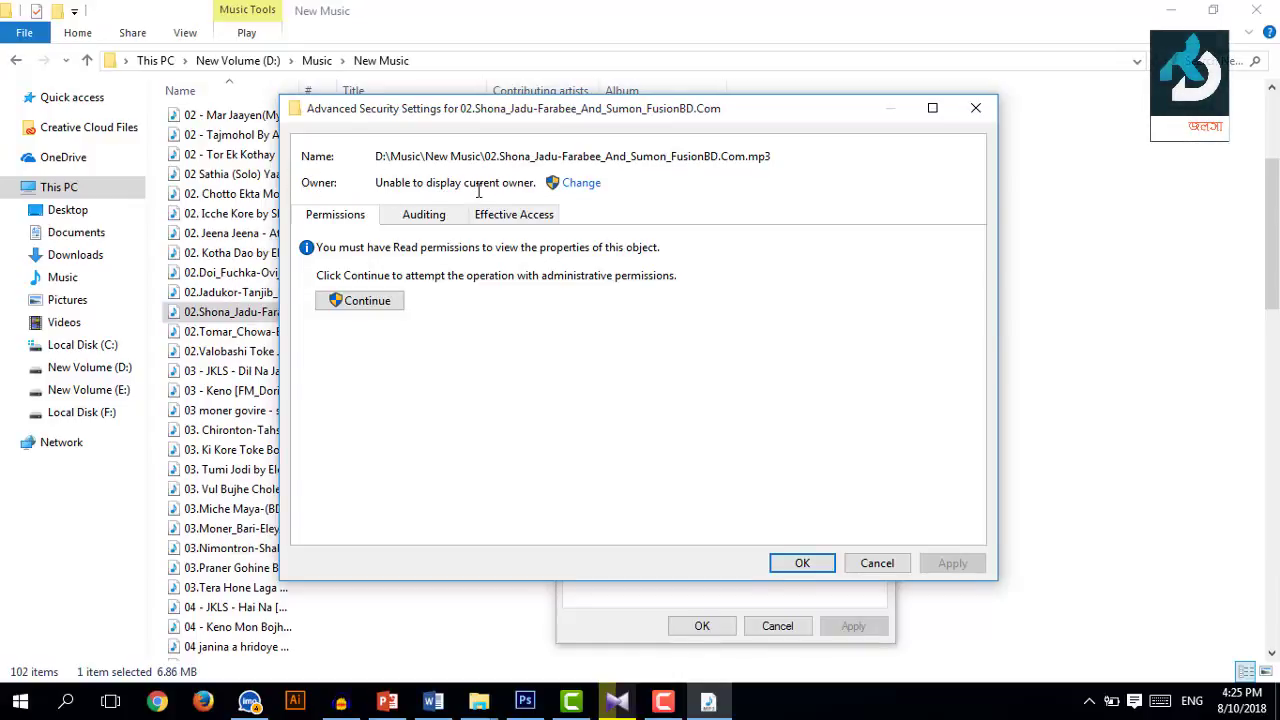
- Start changing the file's owner, enter Profwssional-PC as the object name and check the name
click(581, 184)
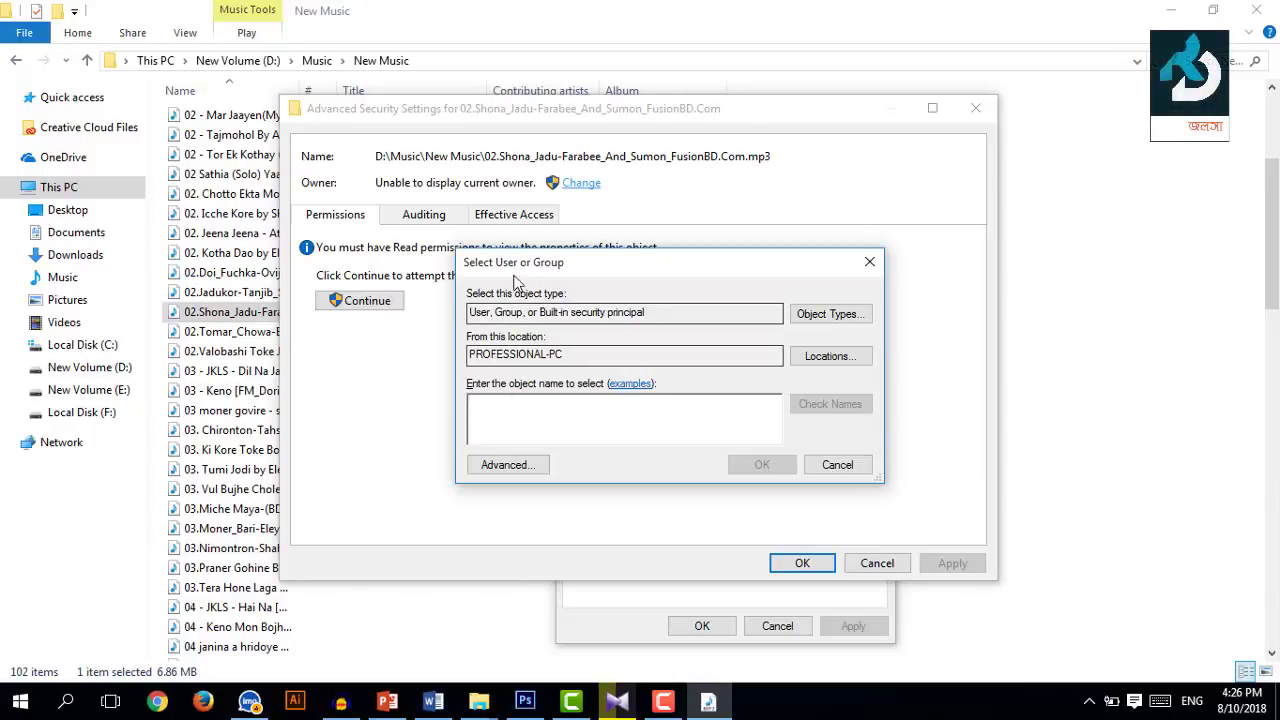
drag(632, 262, 621, 283)
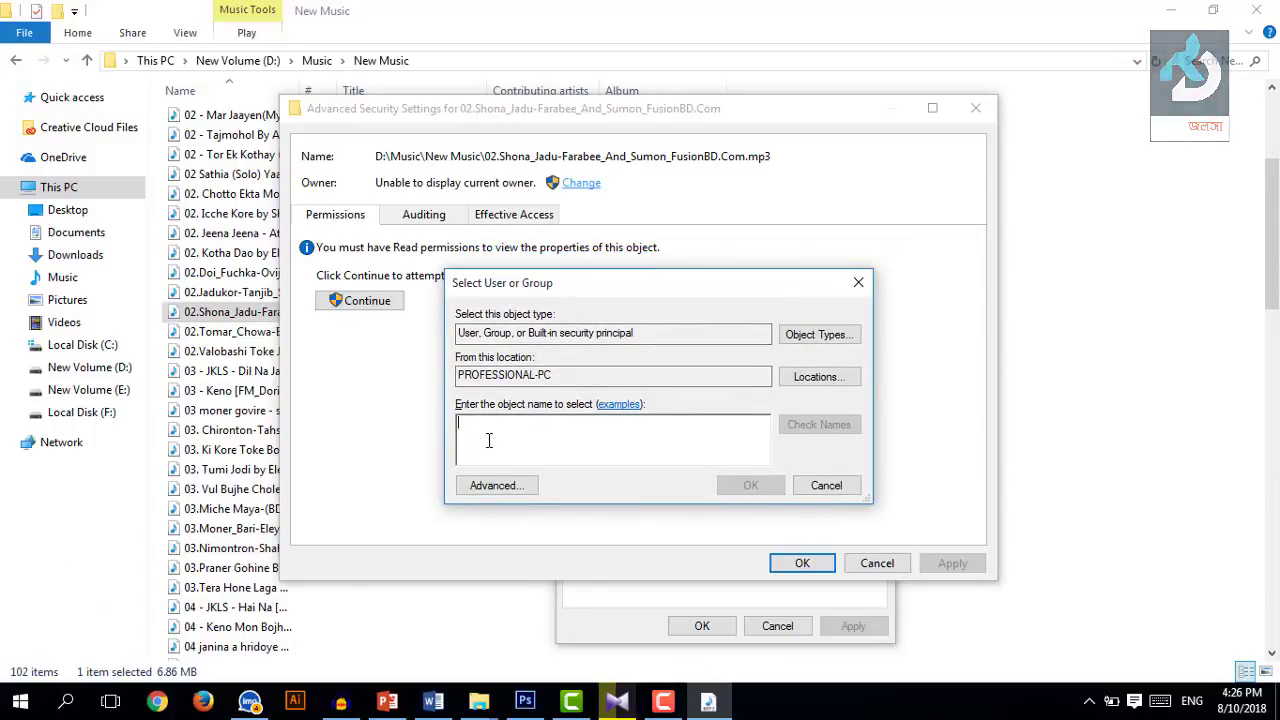
text(Prof)
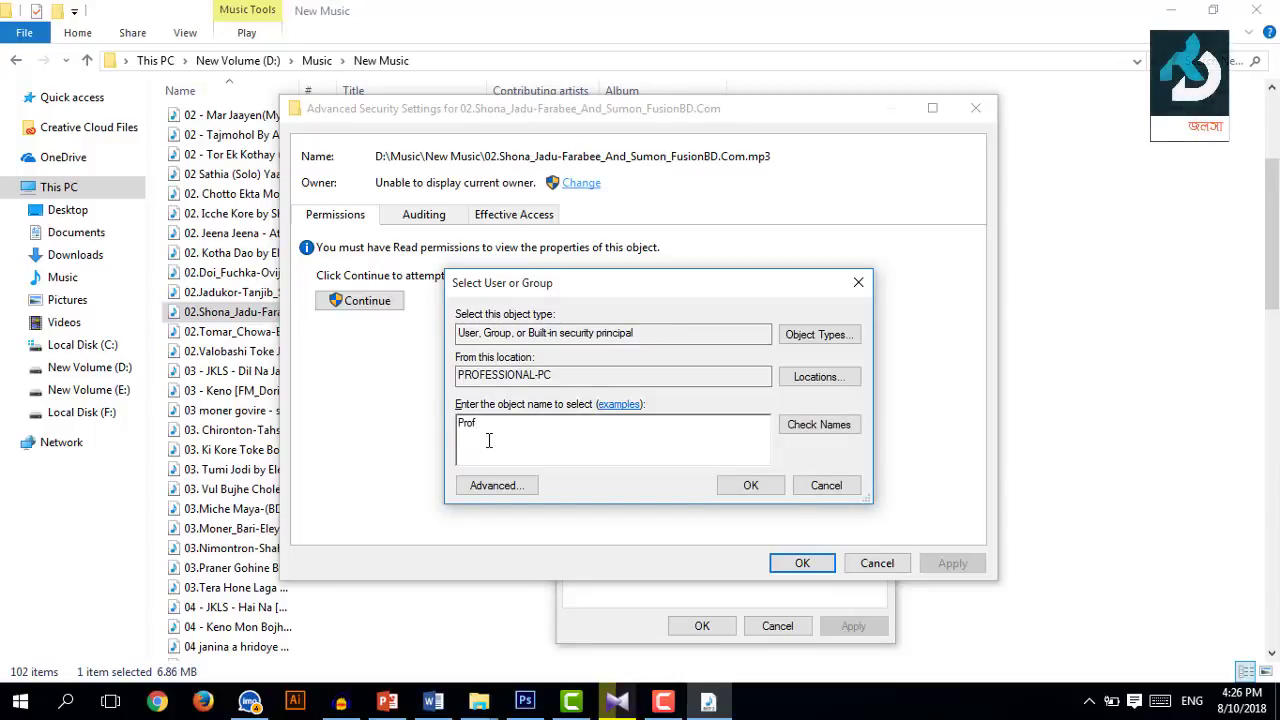
text(wssi)
text(onal-PC)
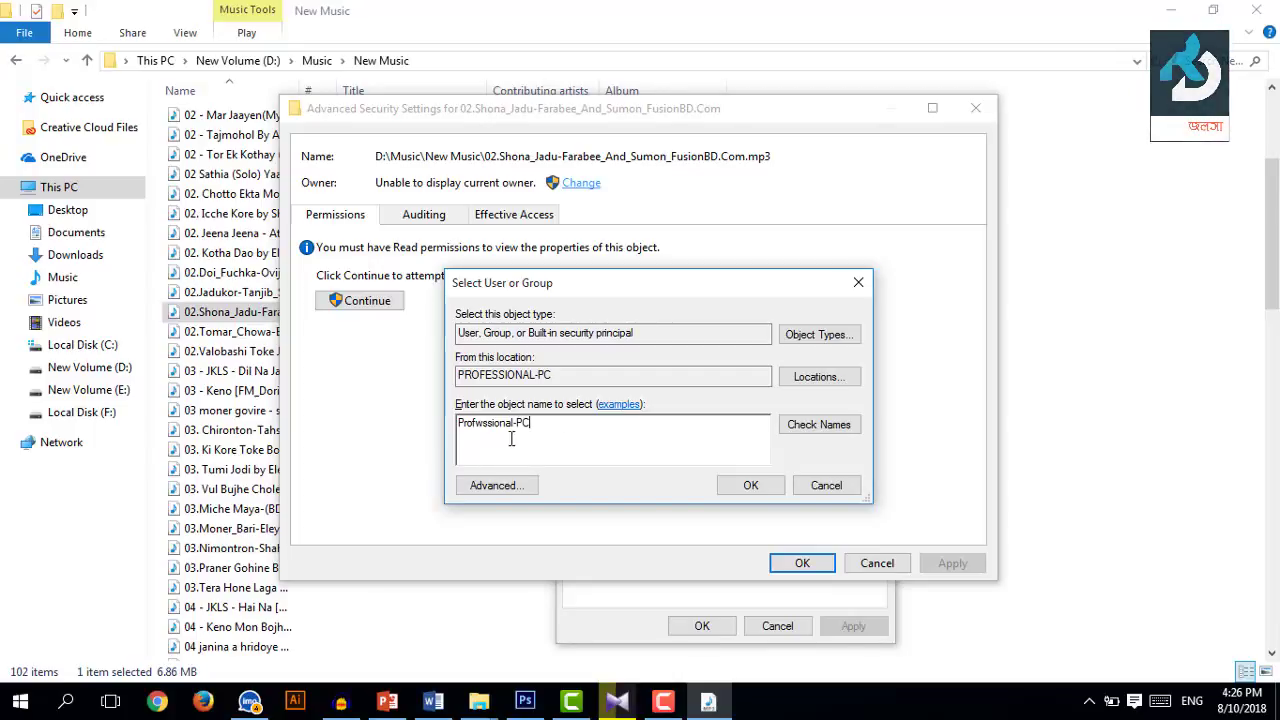
drag(486, 430, 474, 432)
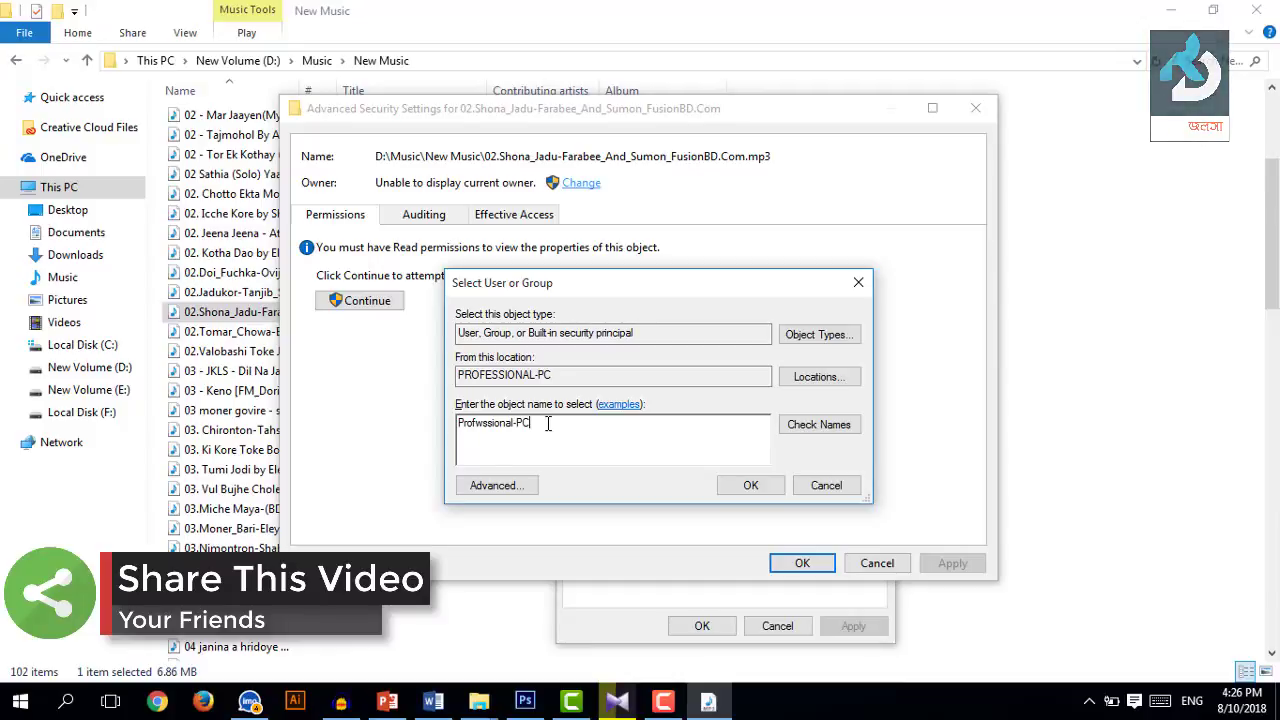
drag(548, 427, 457, 421)
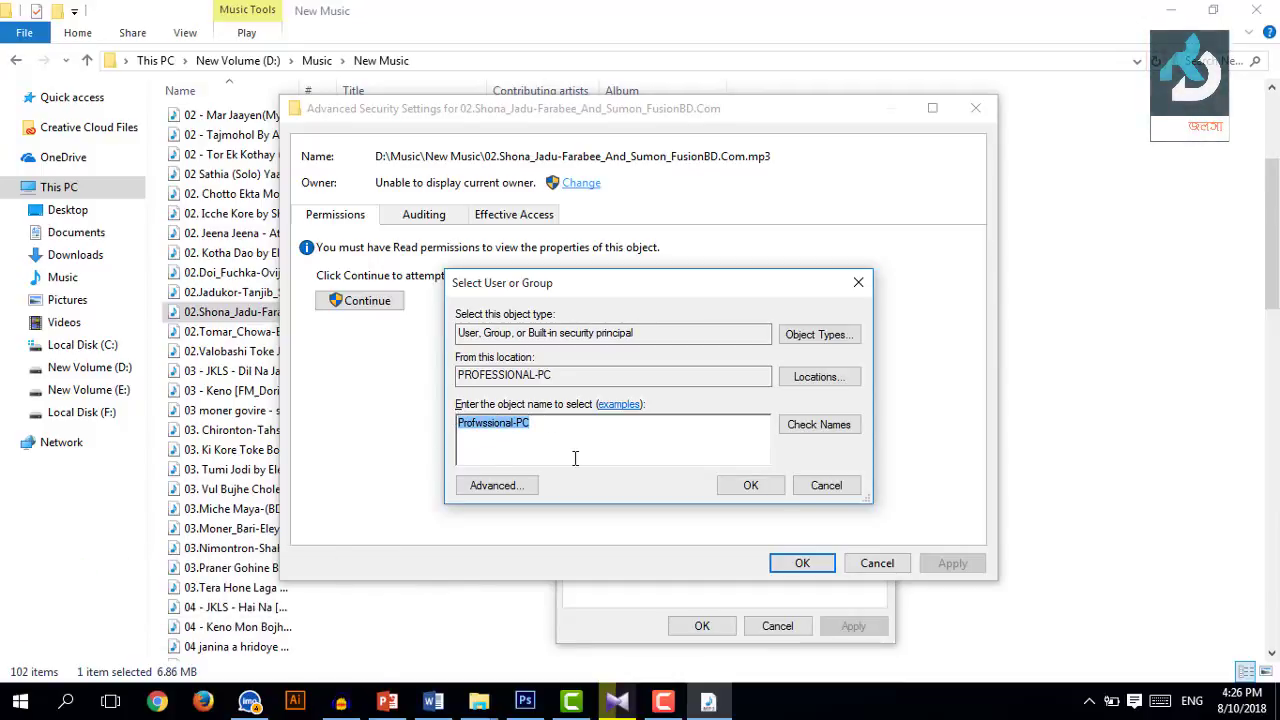
click(562, 425)
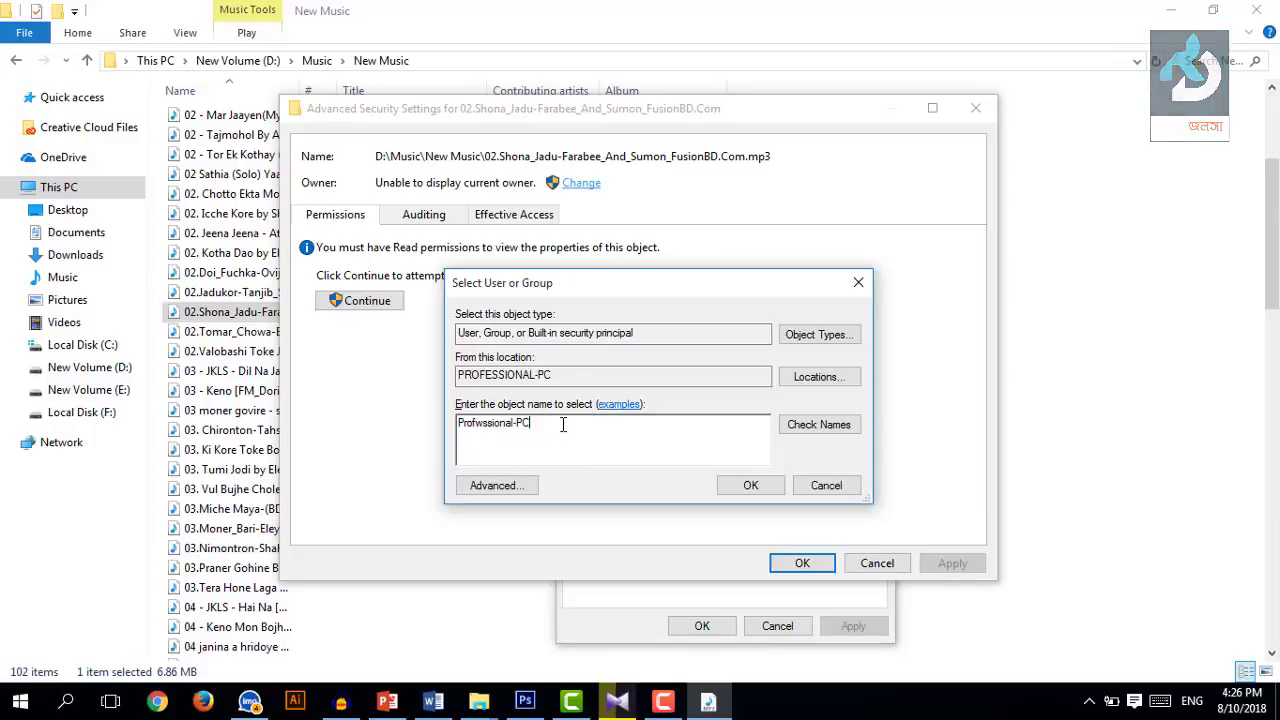
drag(530, 426, 458, 424)
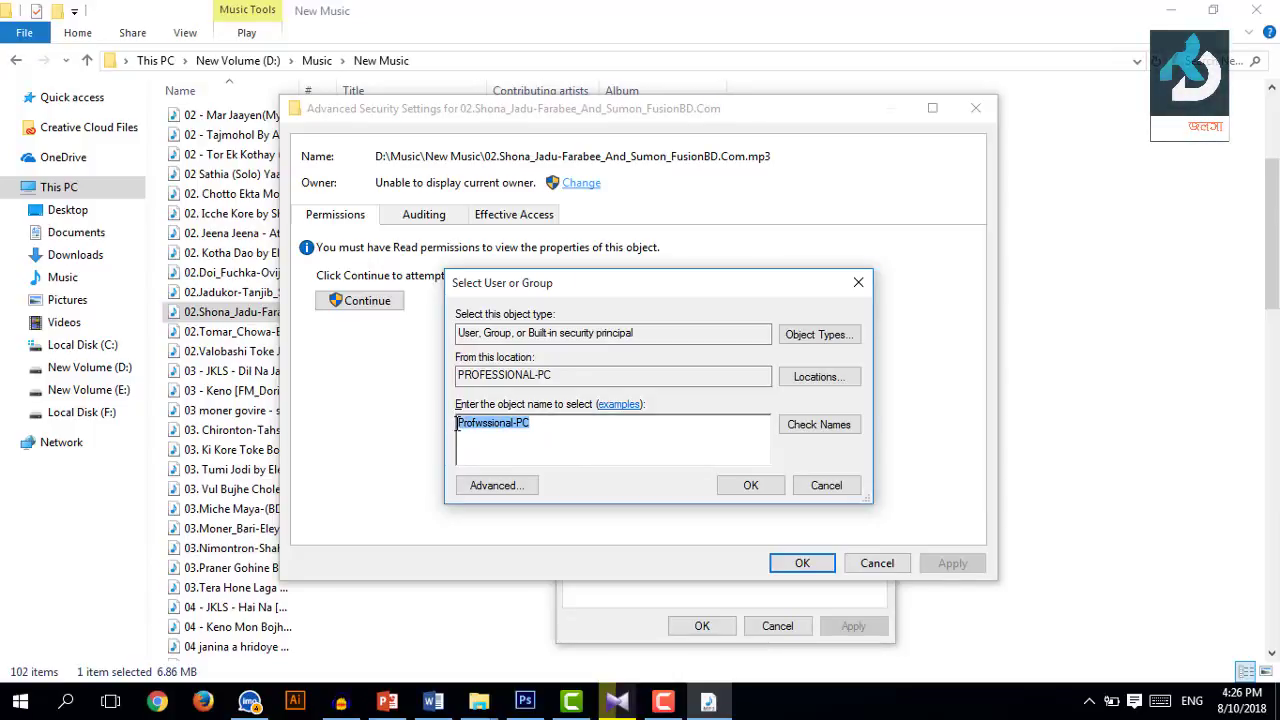
click(822, 428)
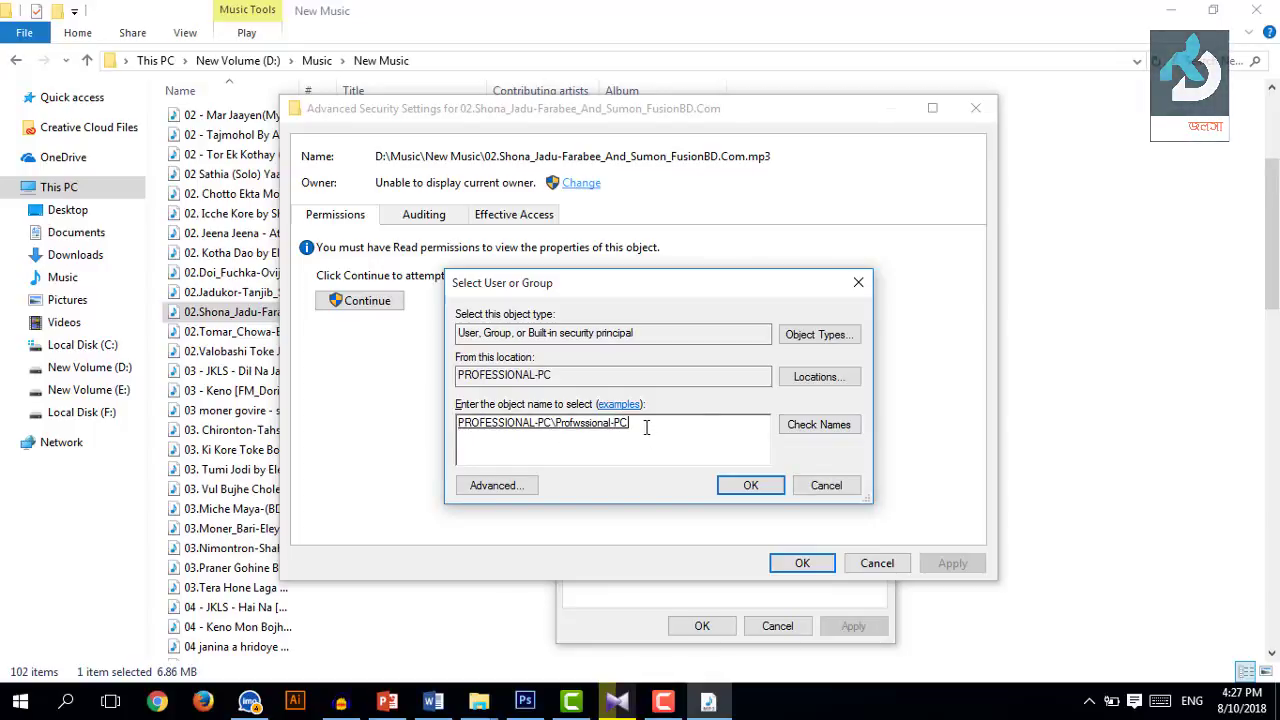
- Accept the checked account as the file's owner, apply the ownership change and close the file's security settings and properties
double_click(598, 428)
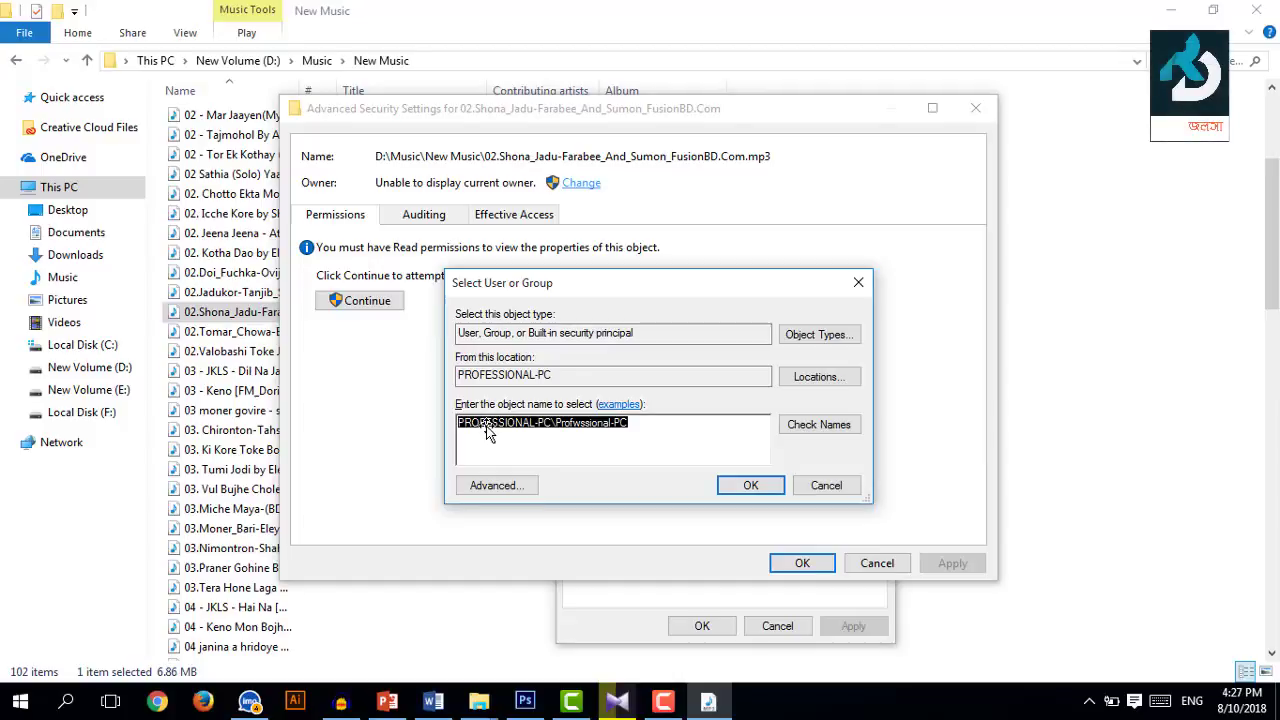
click(649, 442)
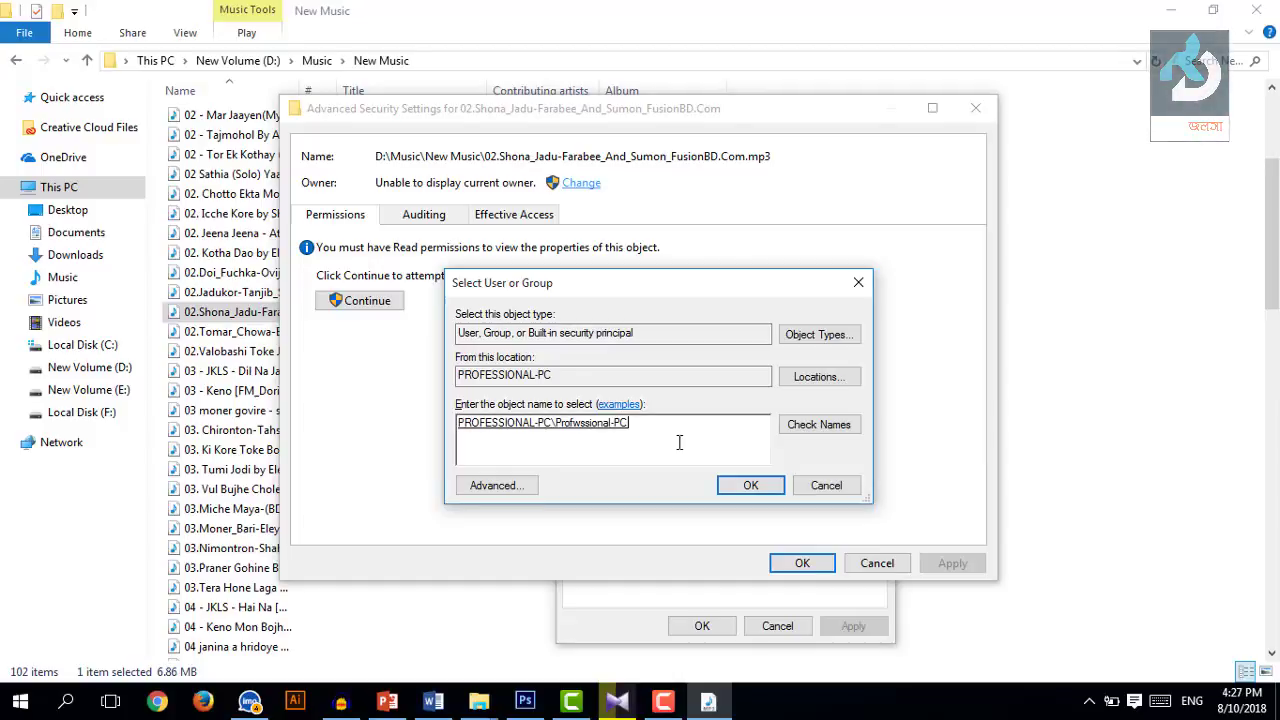
click(750, 486)
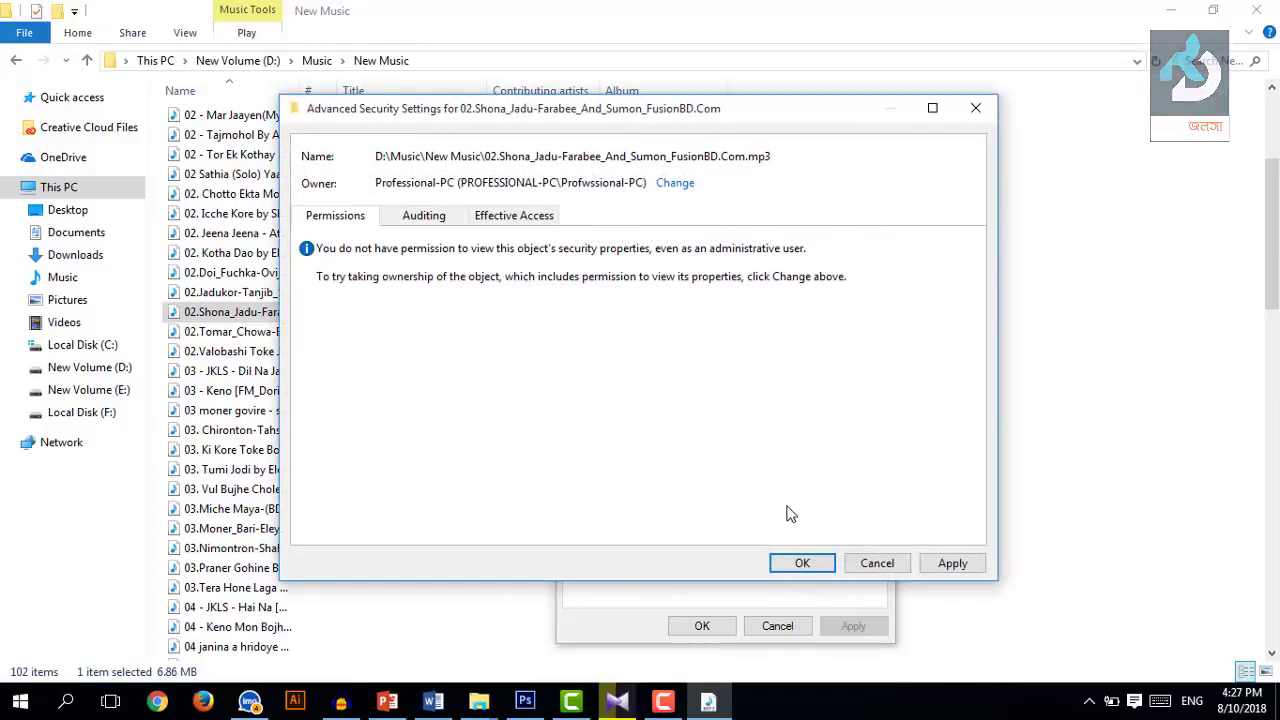
click(958, 563)
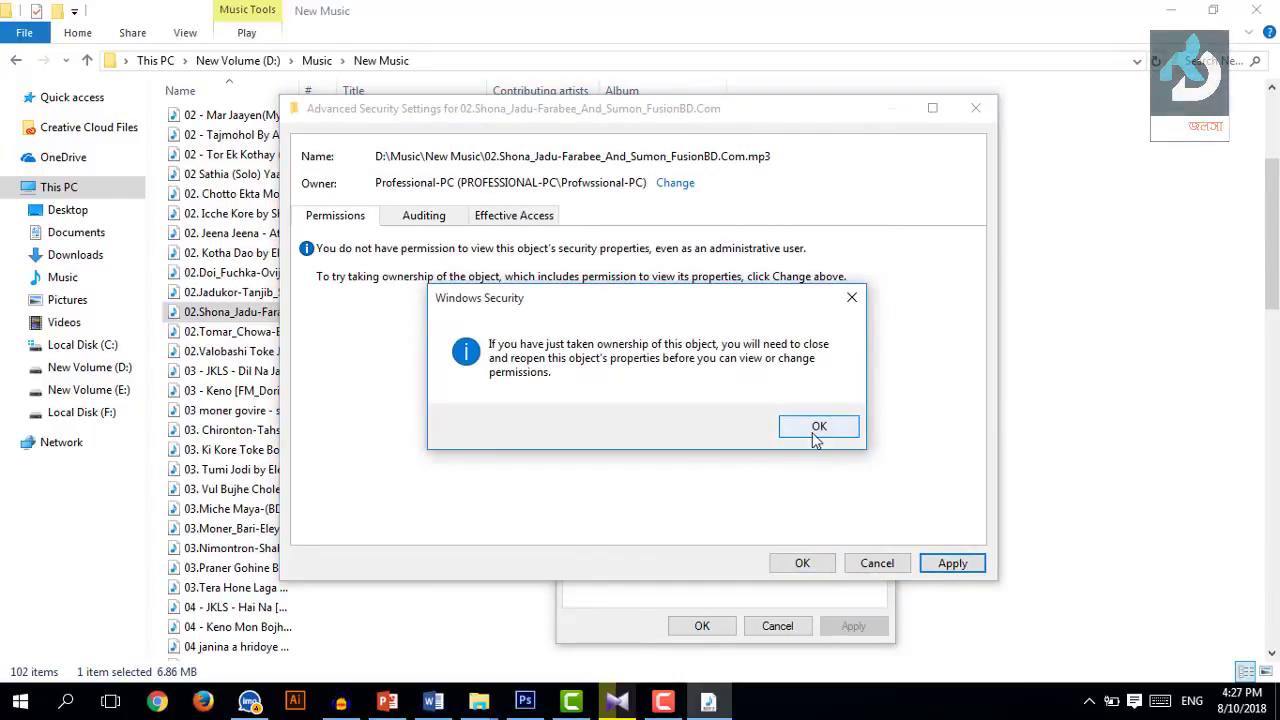
click(819, 428)
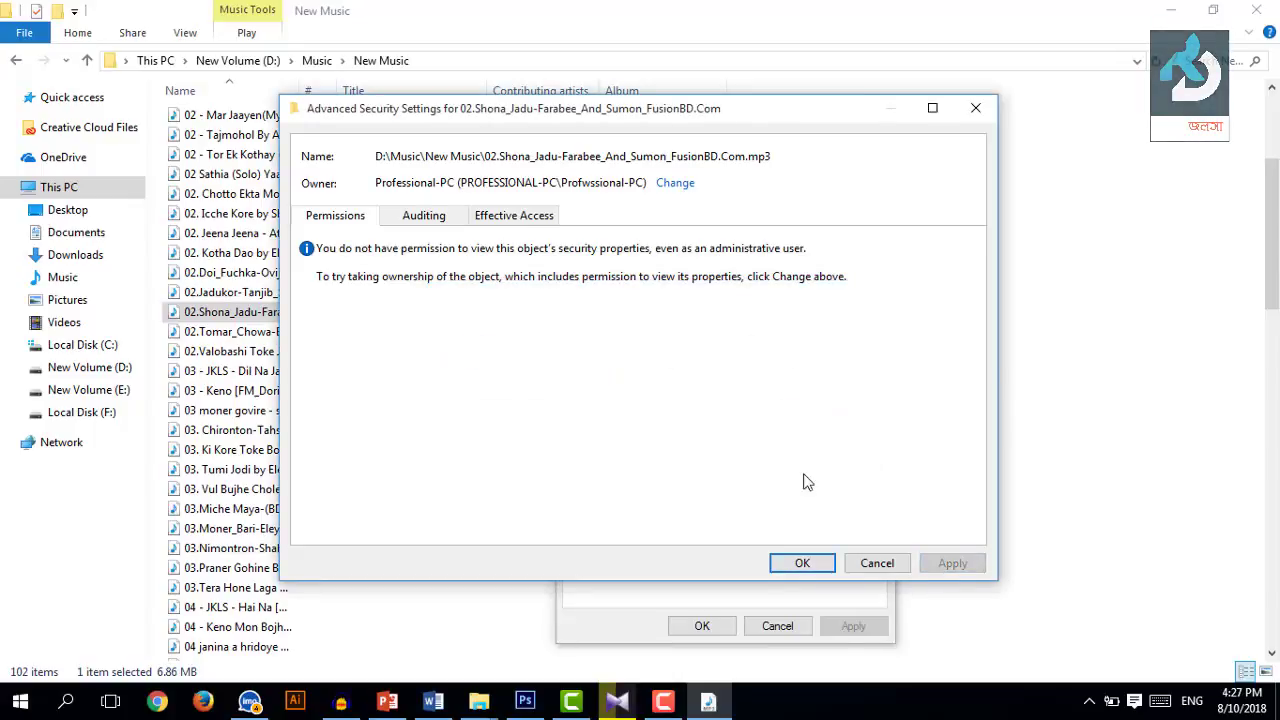
click(803, 564)
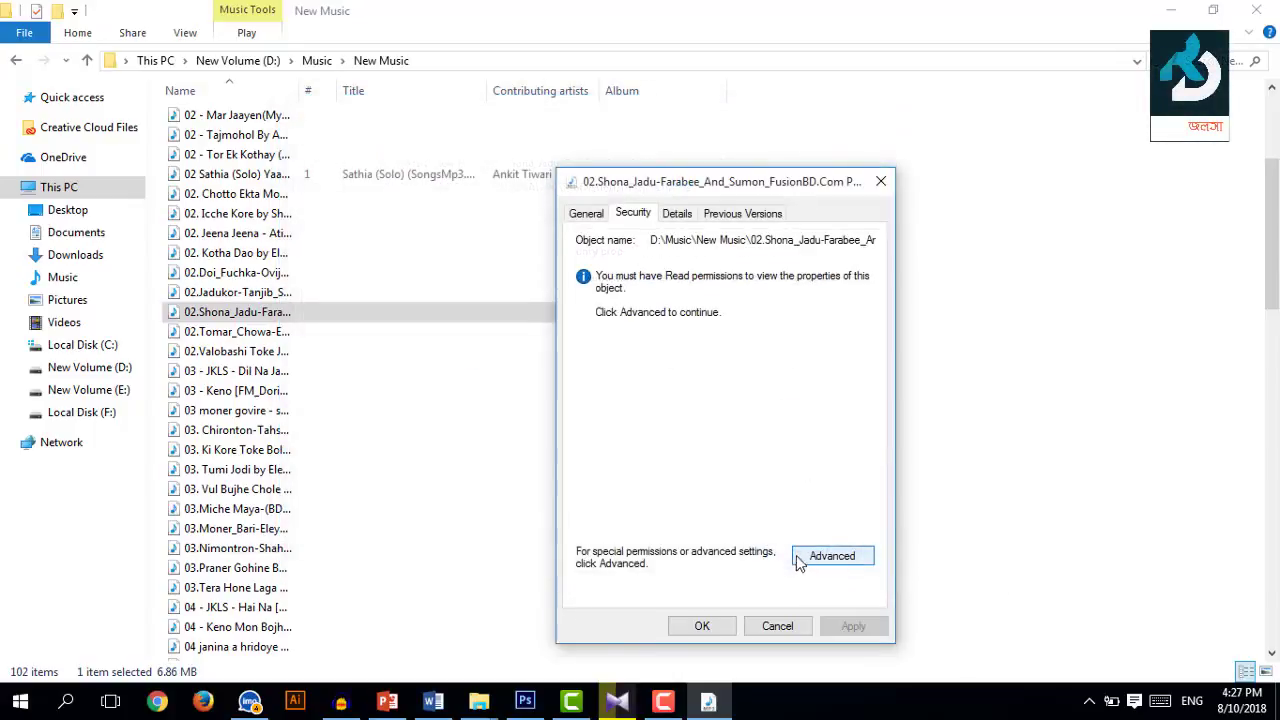
click(702, 626)
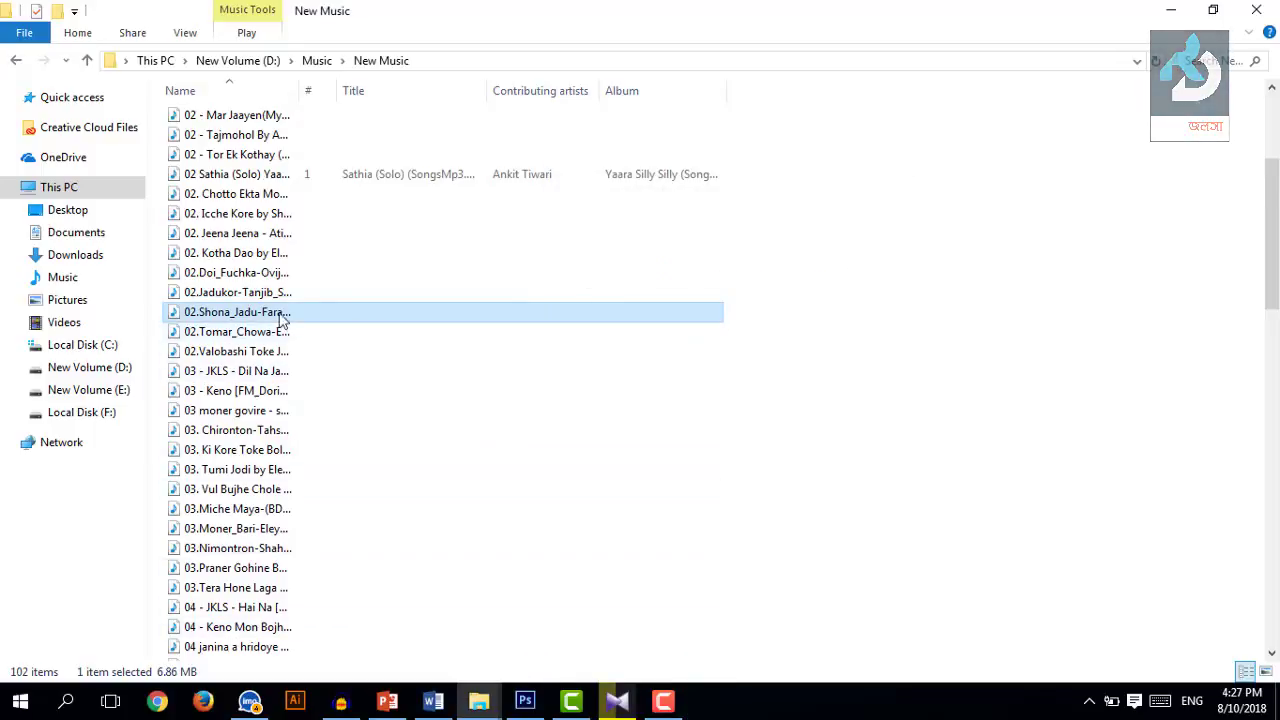
- Reopen the 02.Shona_Jadu file's security properties and open its permissions for editing
right_click(222, 318)
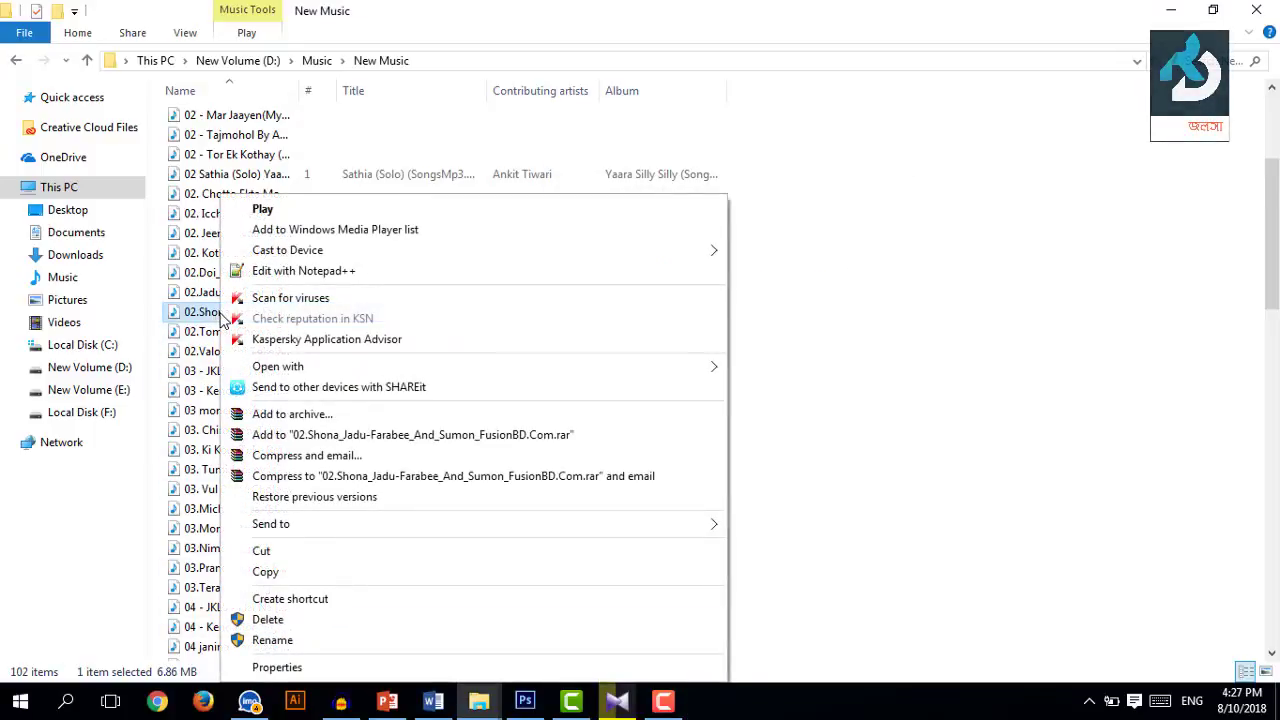
click(279, 668)
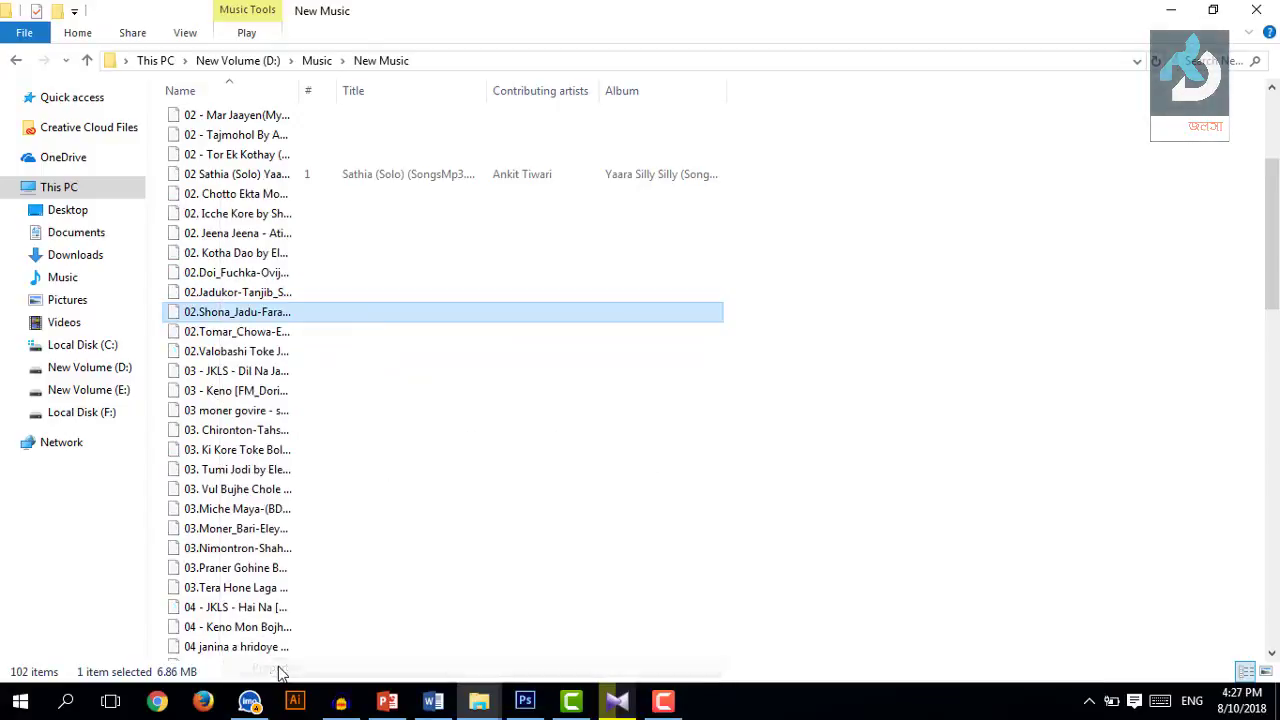
drag(360, 218, 700, 180)
click(643, 204)
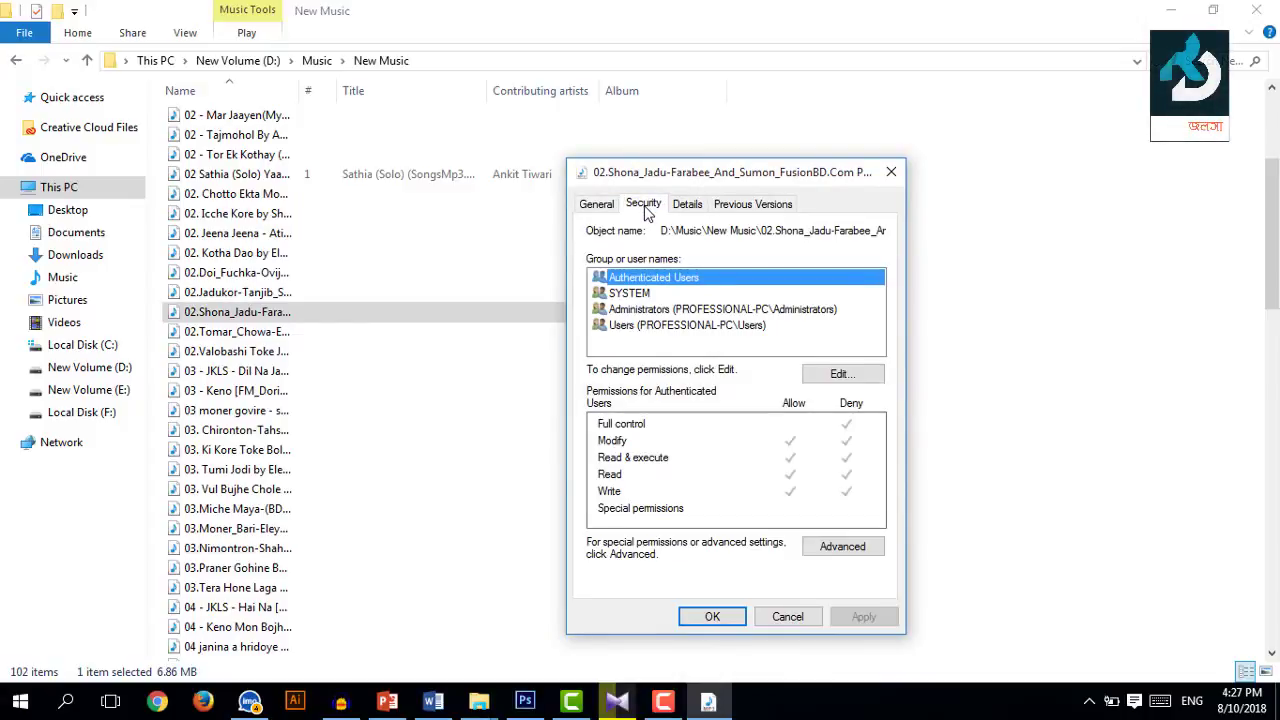
click(858, 374)
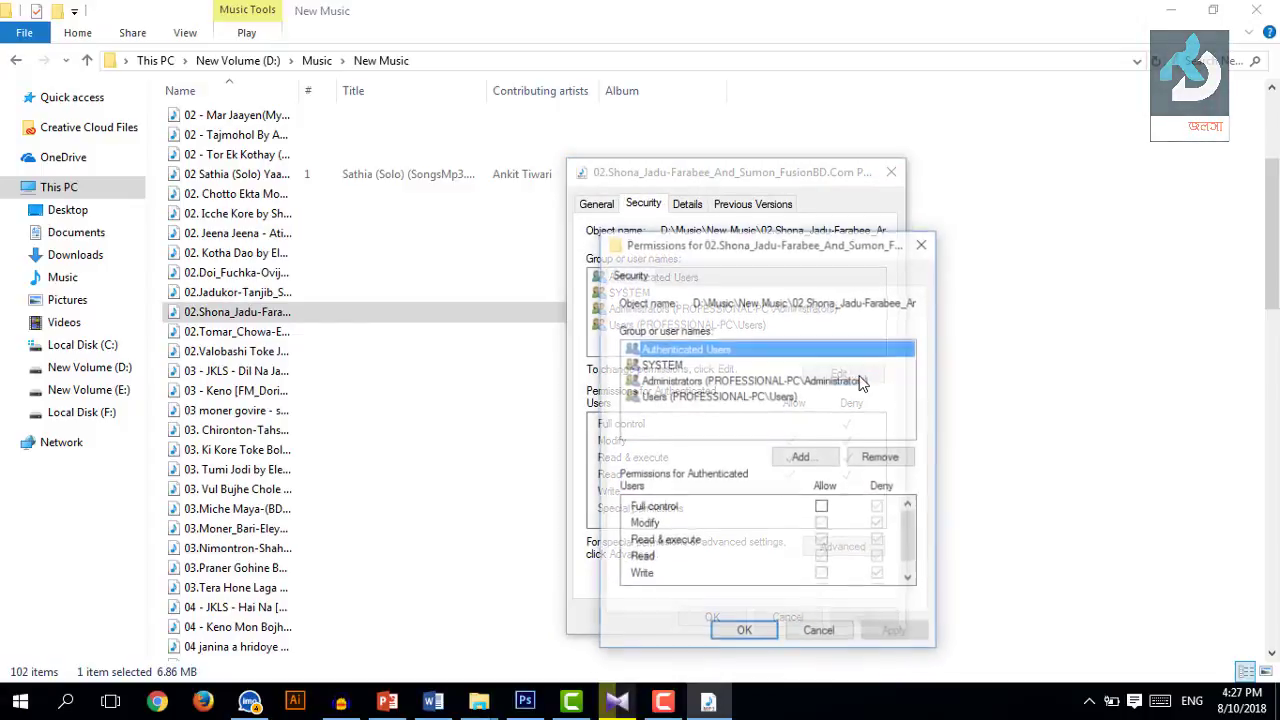
- Review the permissions of SYSTEM, Administrators, Users and Authenticated Users, then close the permissions editor
click(690, 365)
click(691, 381)
click(690, 397)
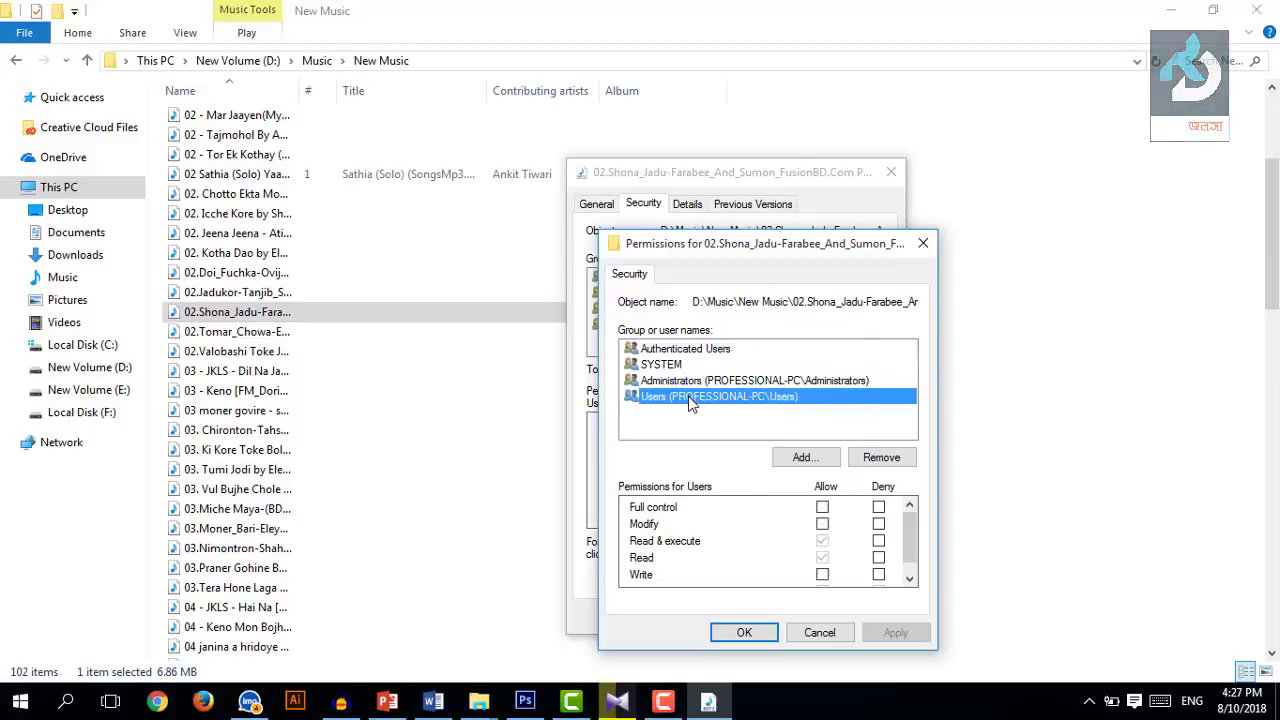
click(672, 352)
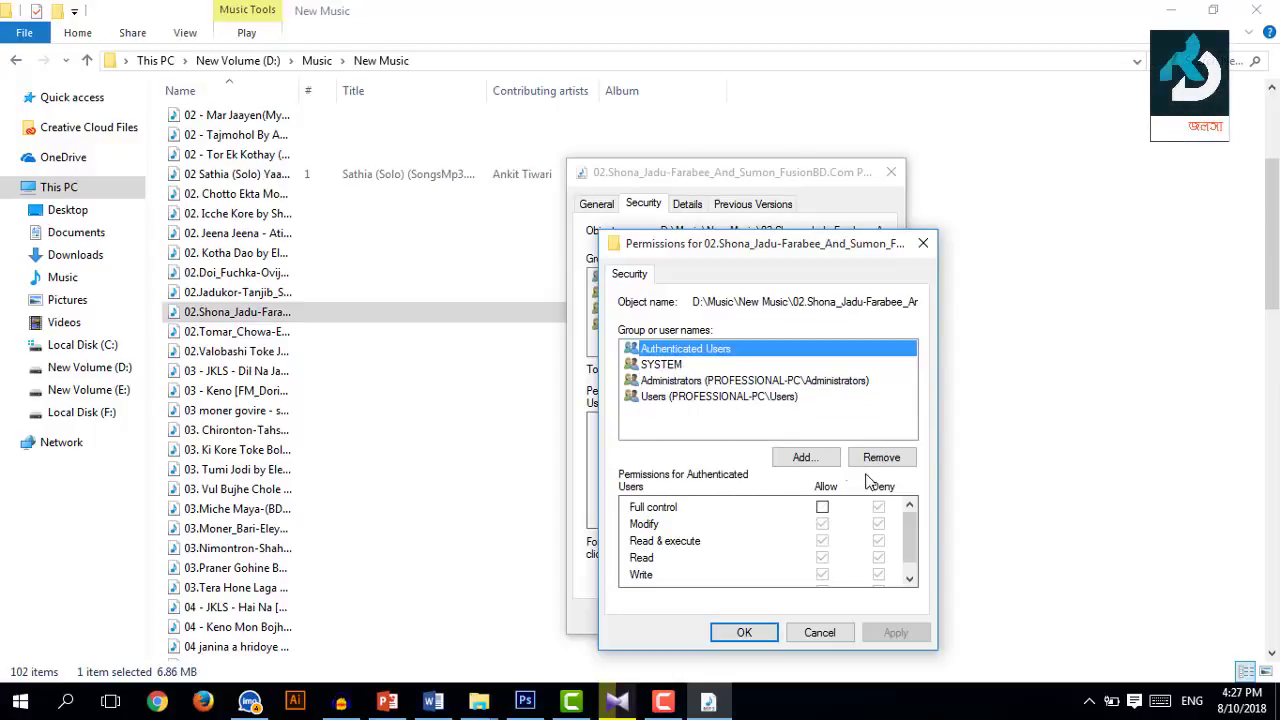
click(745, 632)
- Check the permissions of Users and Administrators in the file's security properties, opening and closing the permissions editor in between
click(645, 327)
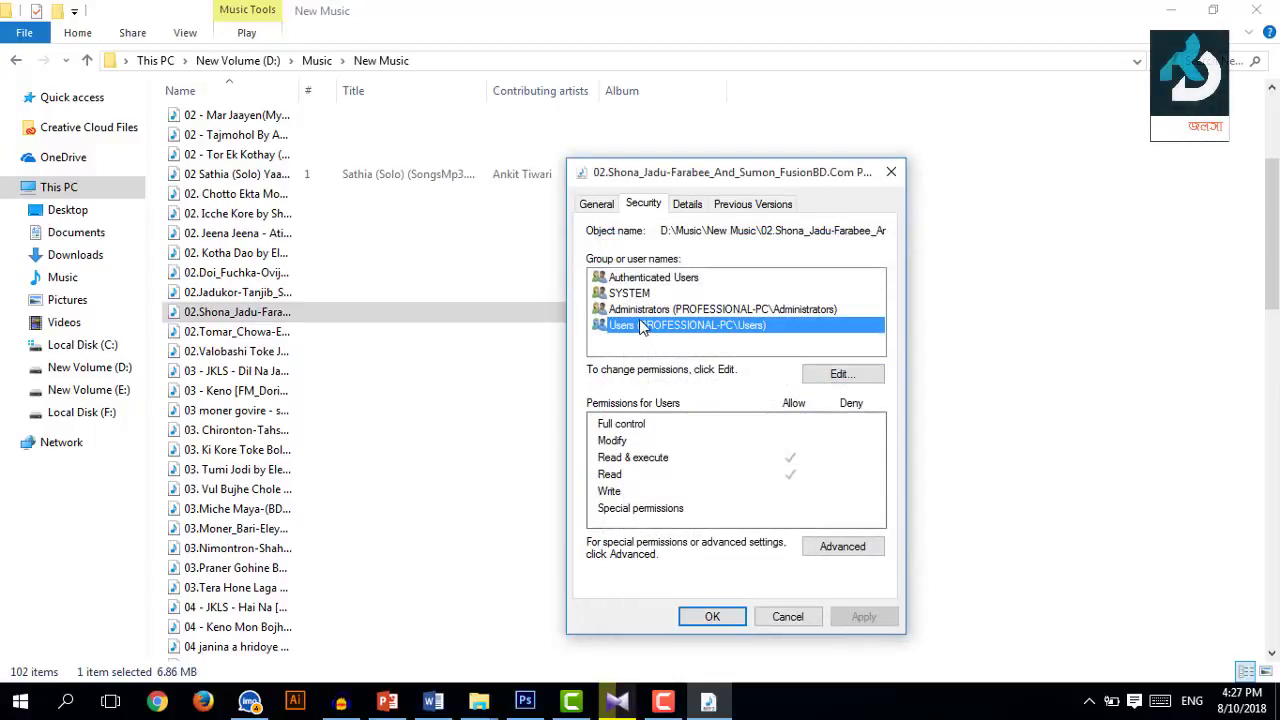
click(839, 373)
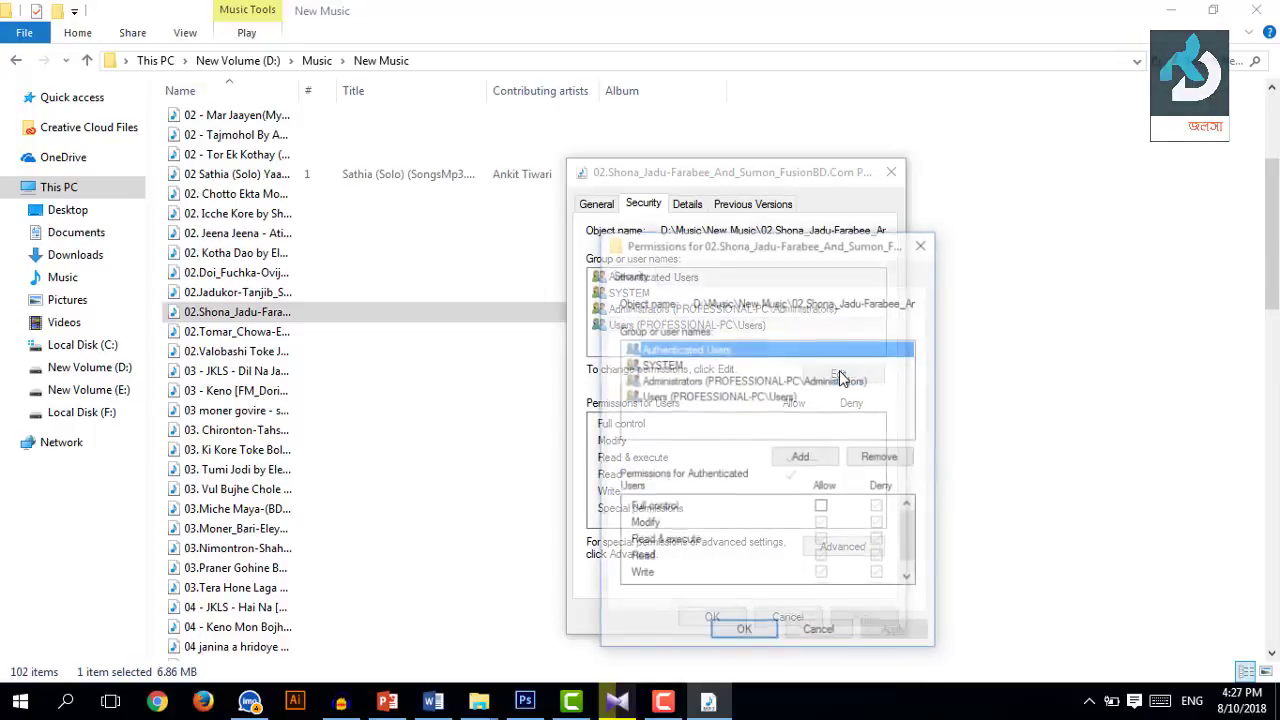
click(923, 243)
click(672, 310)
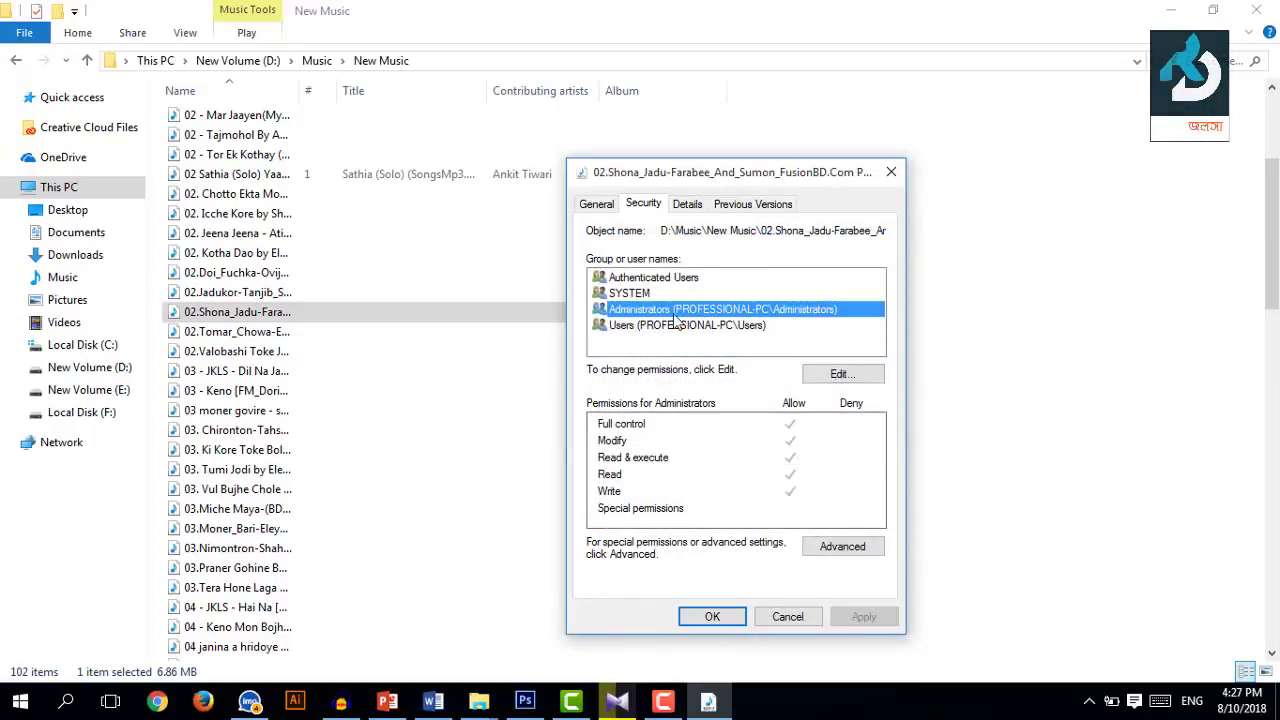
- Open the file's permissions for editing and switch Allow Full control for Authenticated Users on and off again
click(849, 378)
click(822, 507)
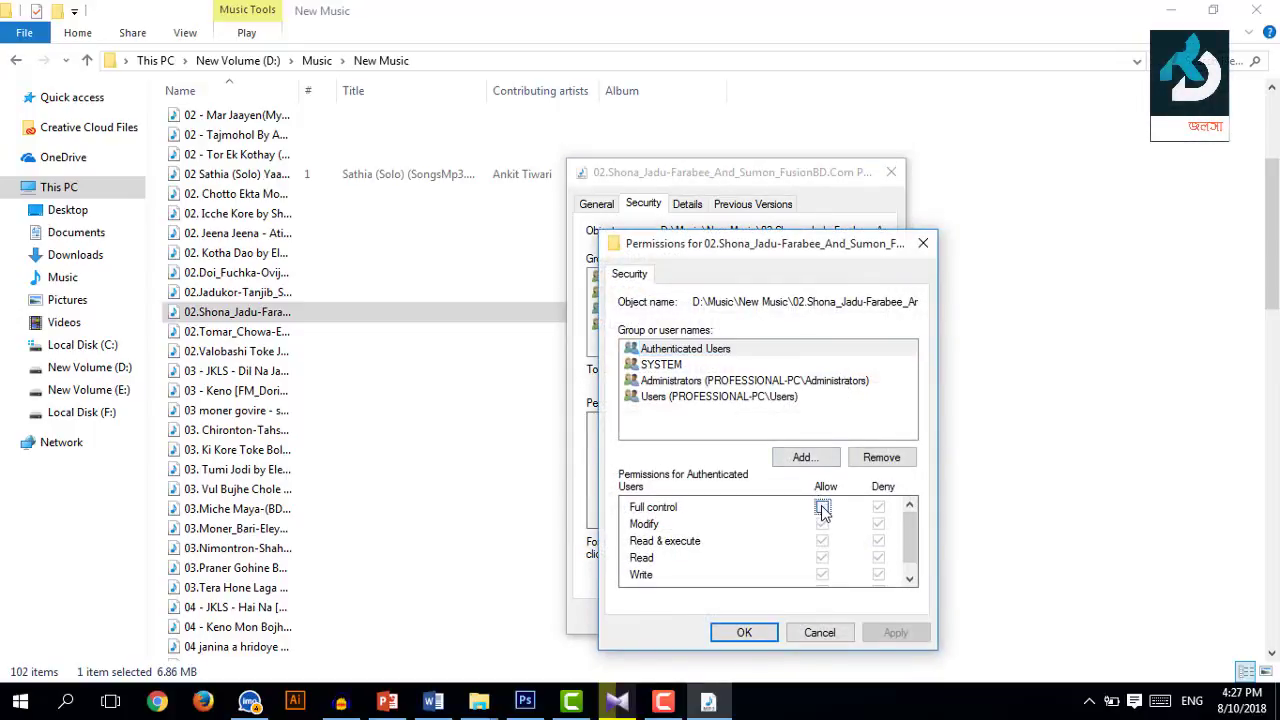
click(822, 507)
- Check the permissions of Users, Administrators, SYSTEM and Authenticated Users, then apply the permission change and close the editor
click(724, 396)
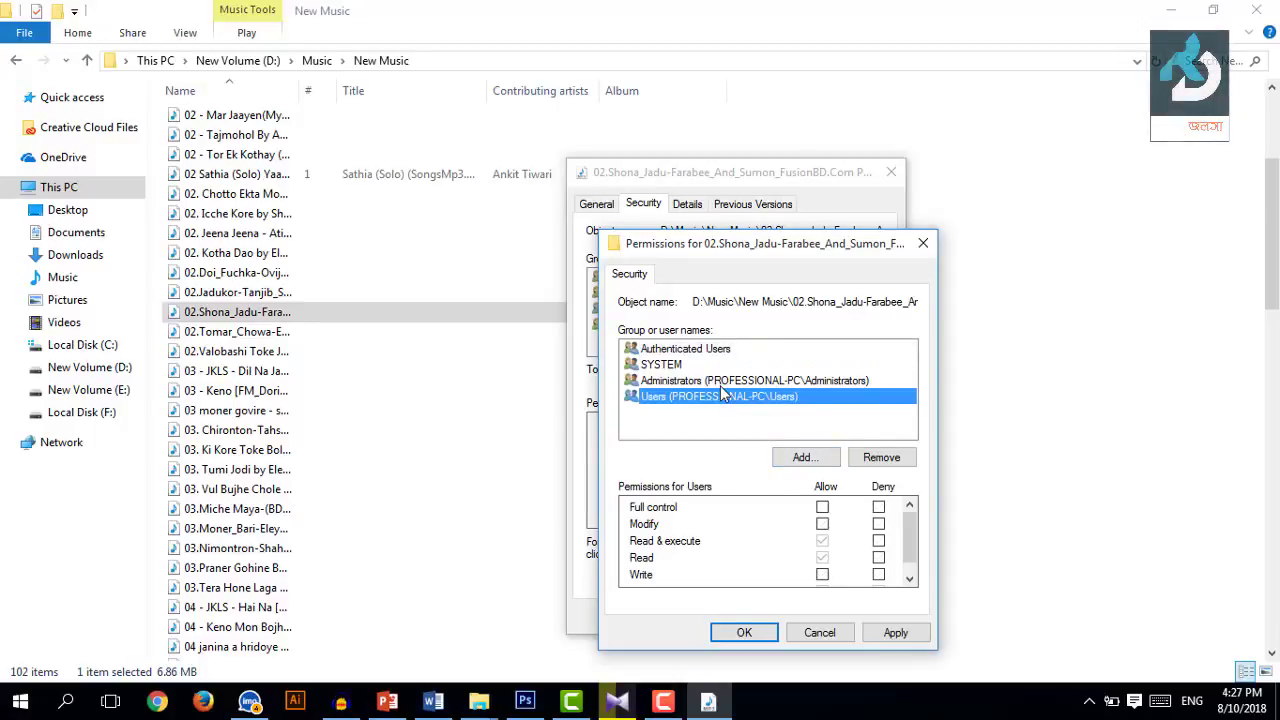
click(728, 383)
click(678, 366)
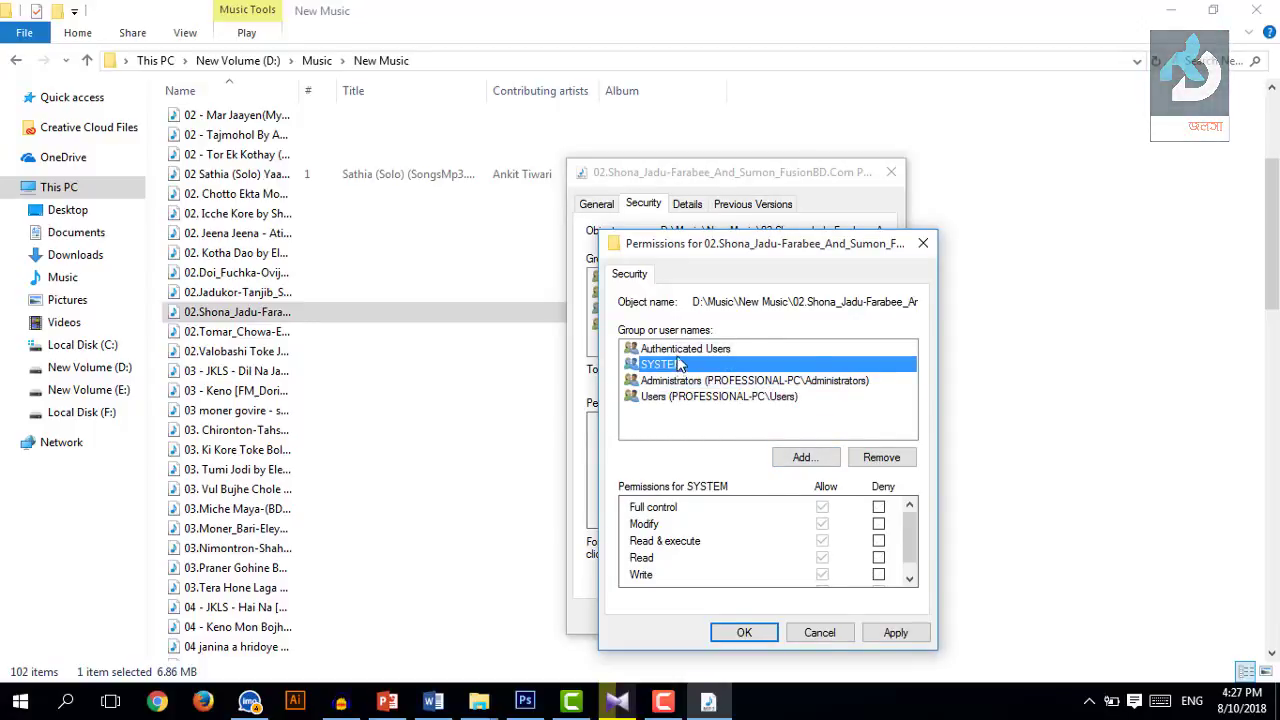
click(684, 350)
click(897, 636)
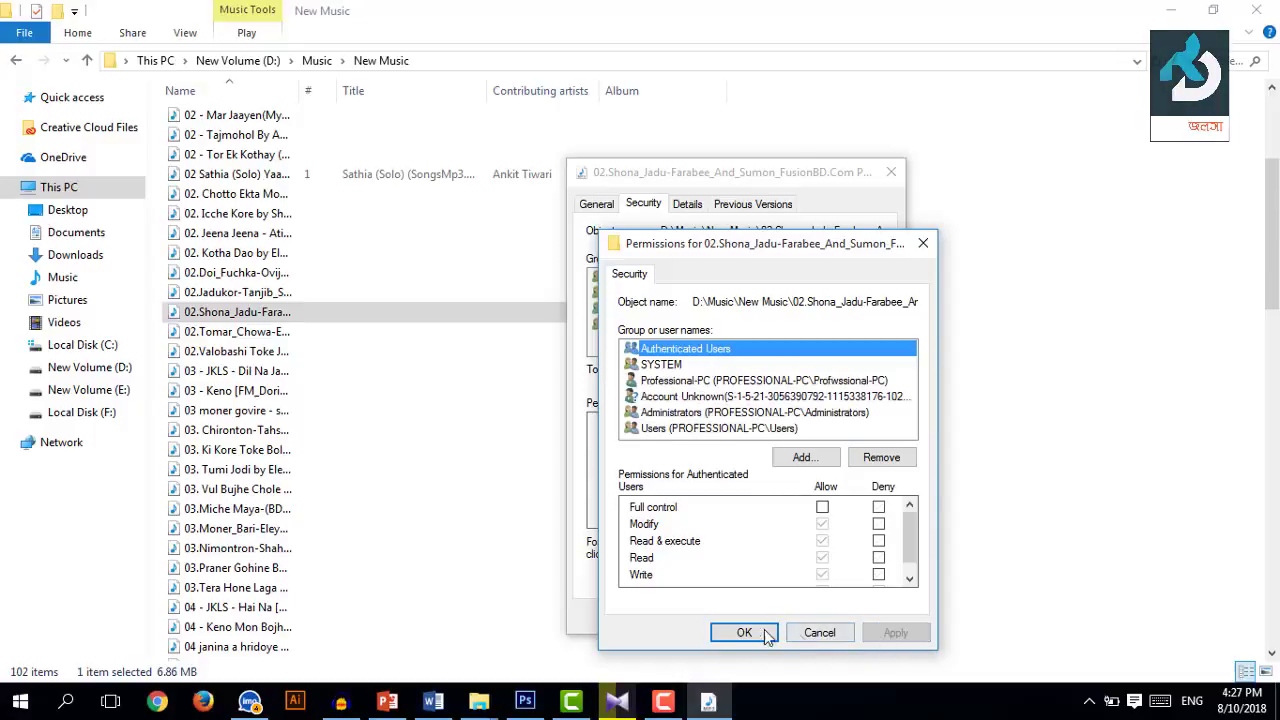
click(744, 632)
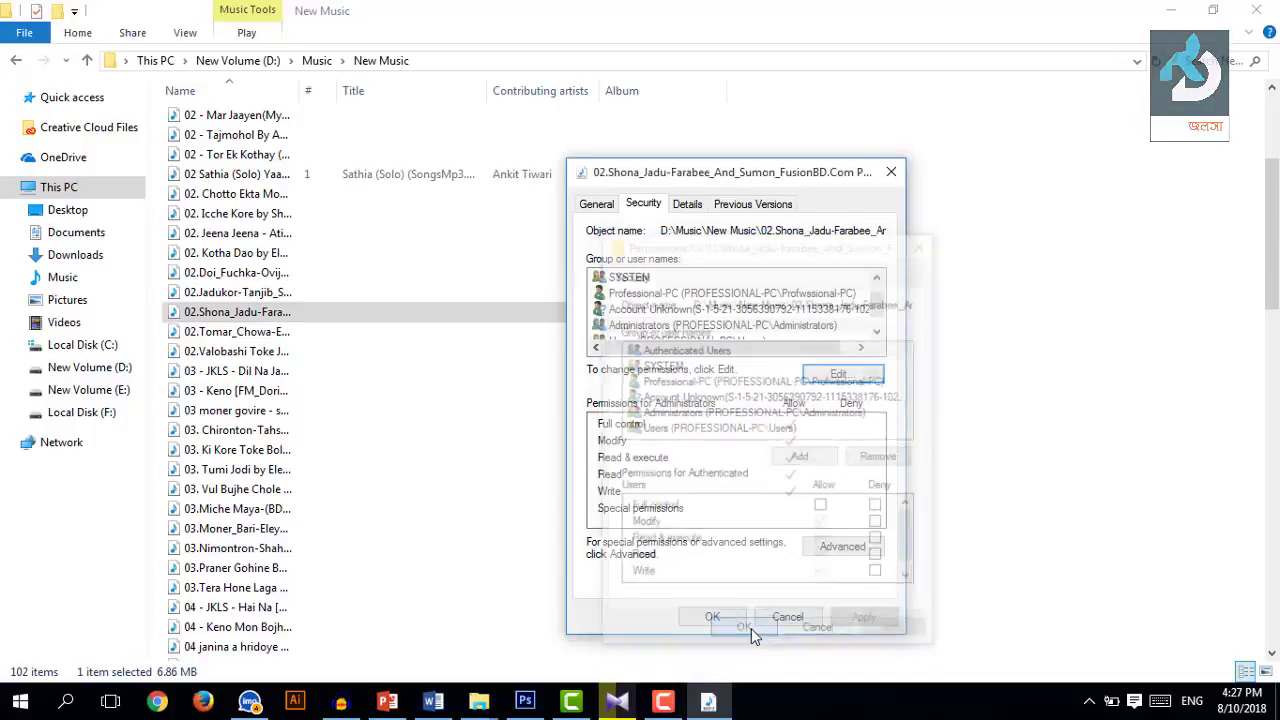
- Review the permissions of Account Unknown and every other listed group and user in the permissions editor, then close it
click(652, 310)
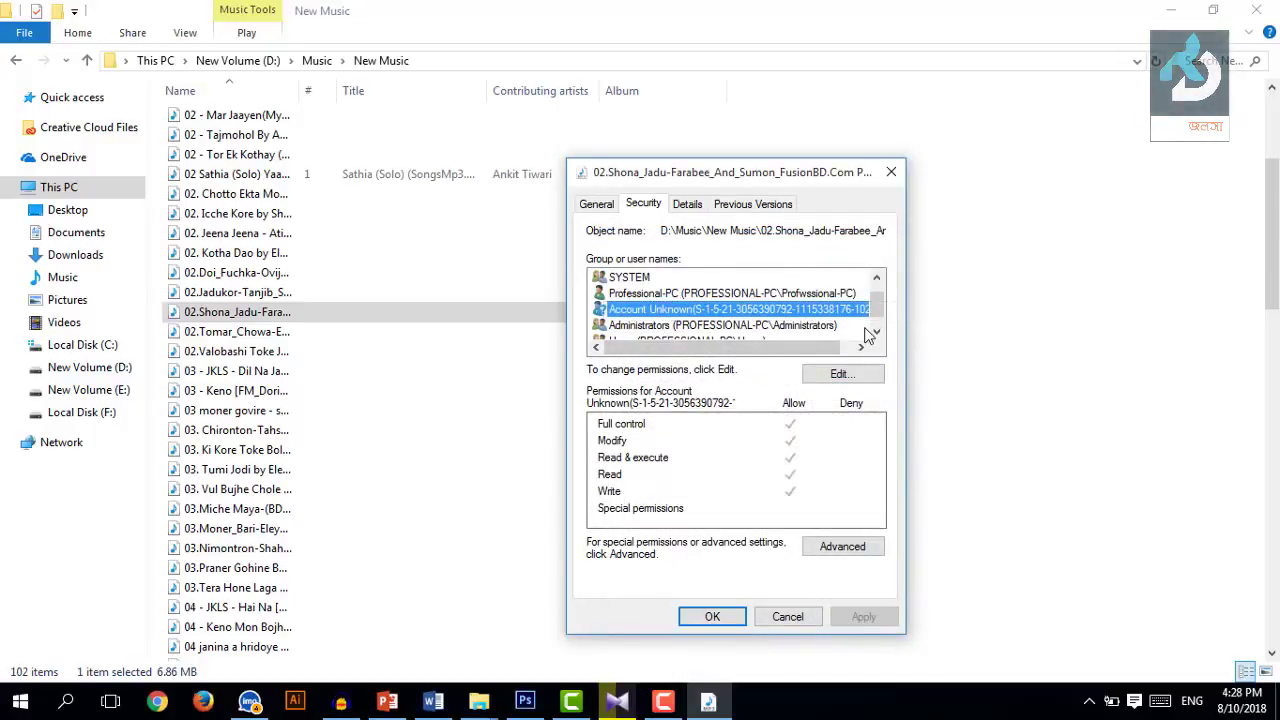
click(840, 374)
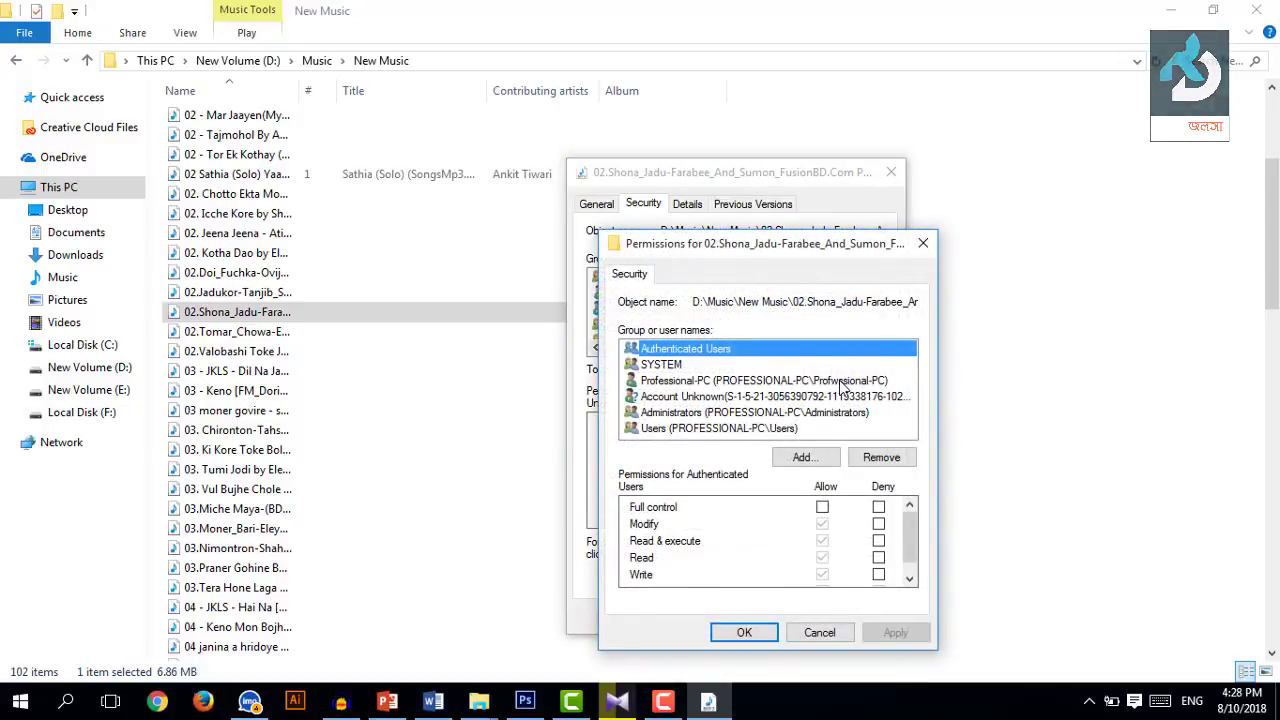
scroll(909, 540, down, 2)
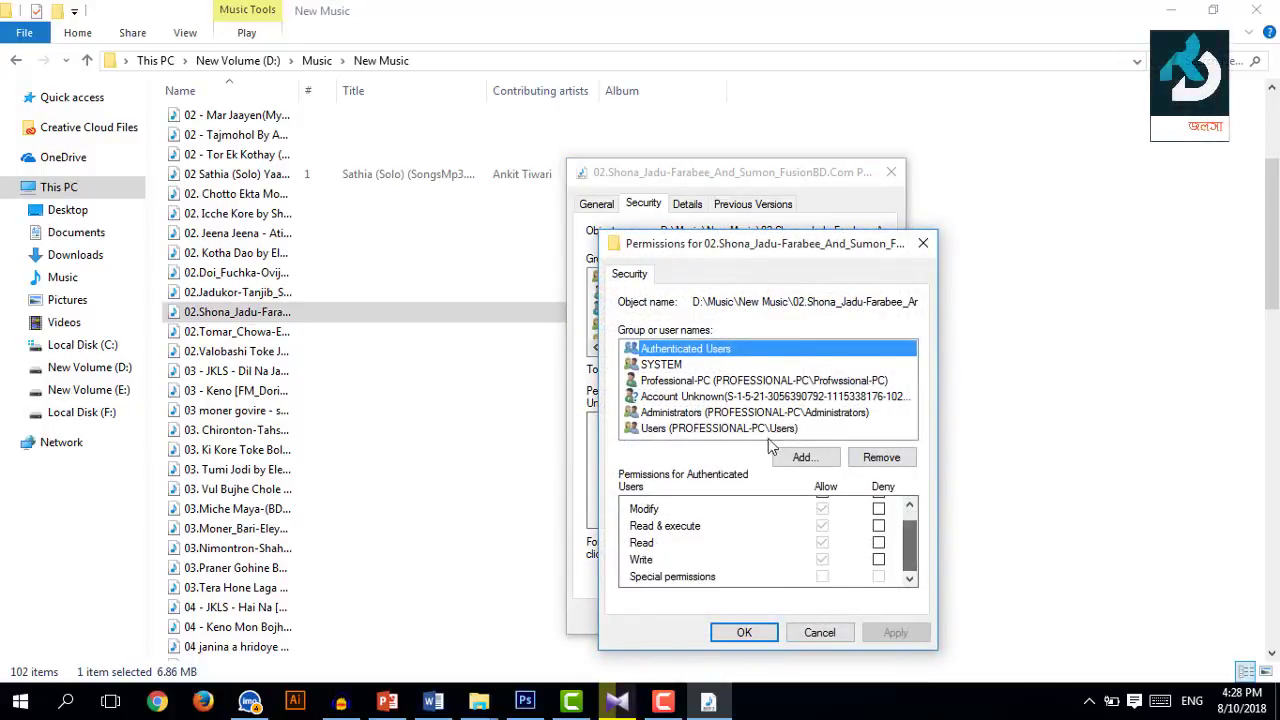
click(745, 428)
click(744, 413)
click(738, 396)
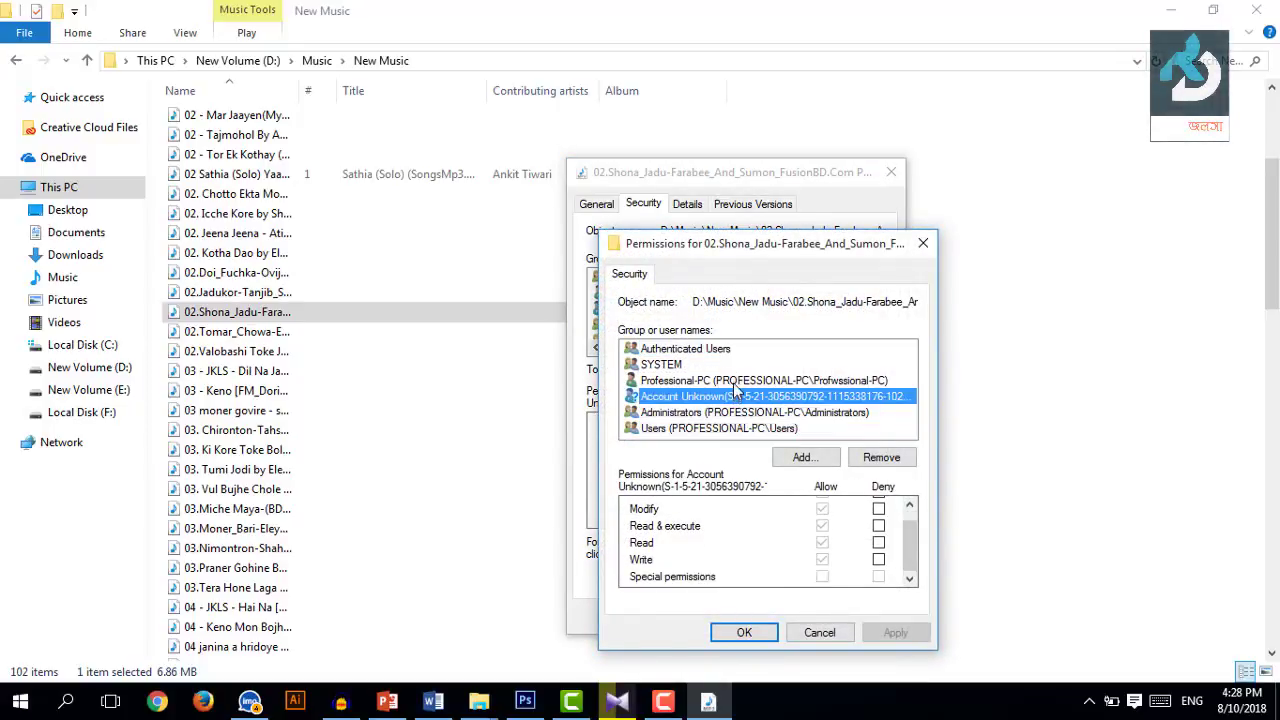
scroll(900, 520, up, 2)
click(736, 382)
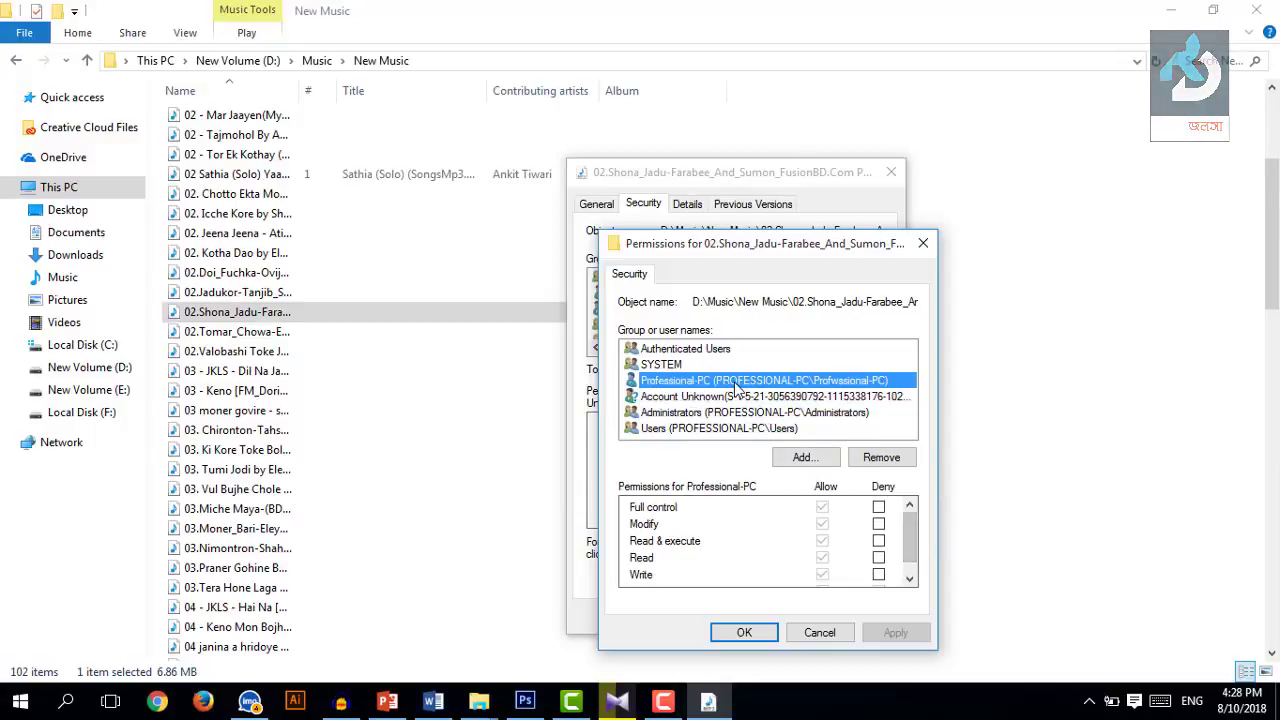
click(687, 365)
click(691, 350)
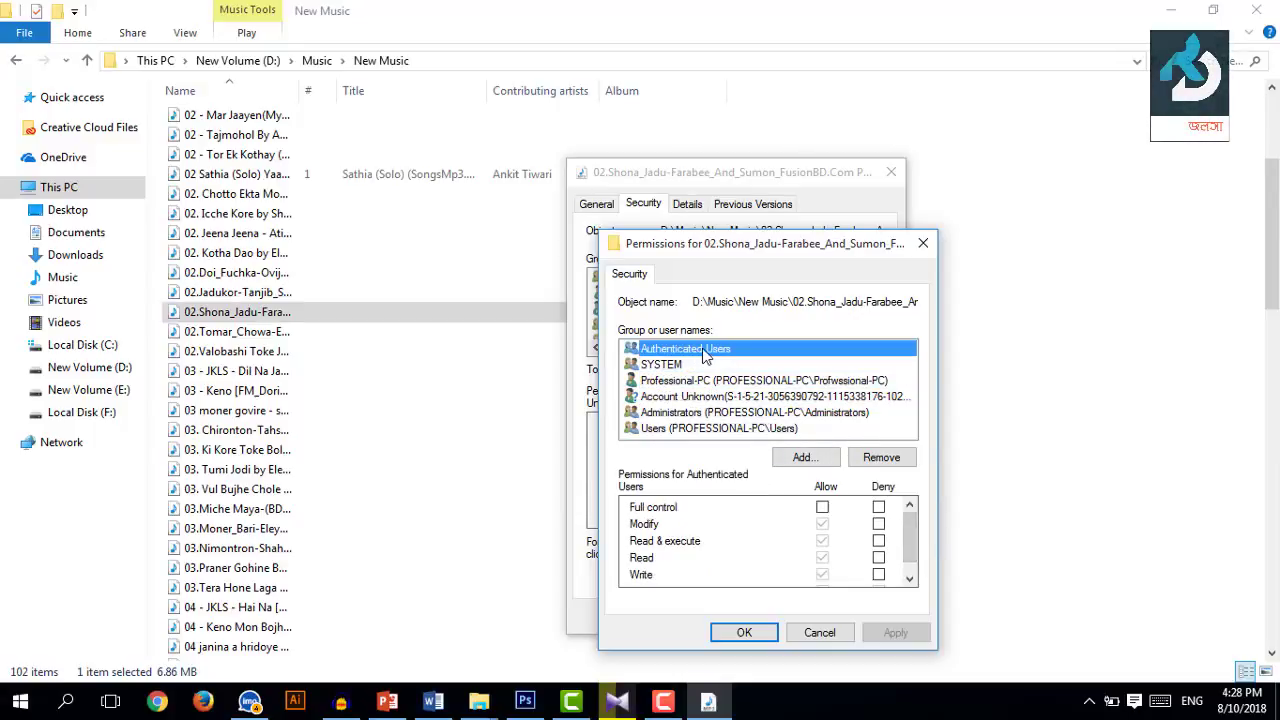
click(706, 429)
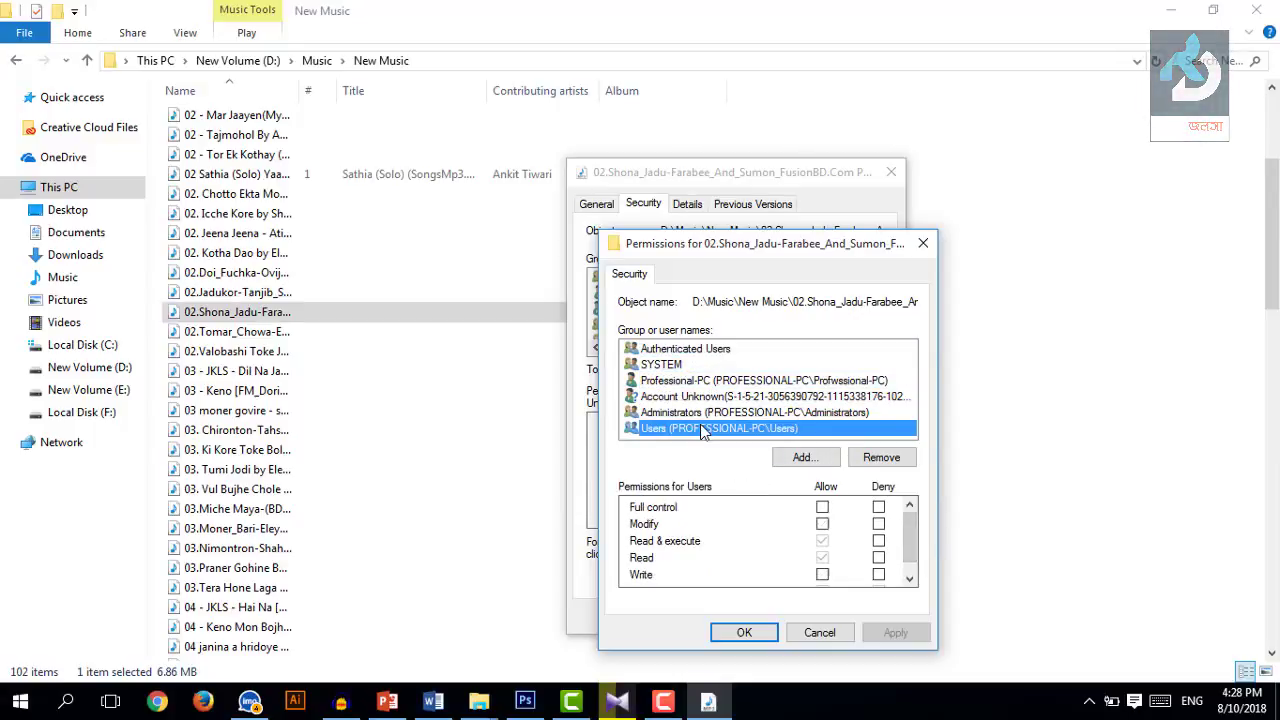
click(743, 633)
- Reopen the file's permissions for editing and examine the full list of permissions for Authenticated Users
click(652, 280)
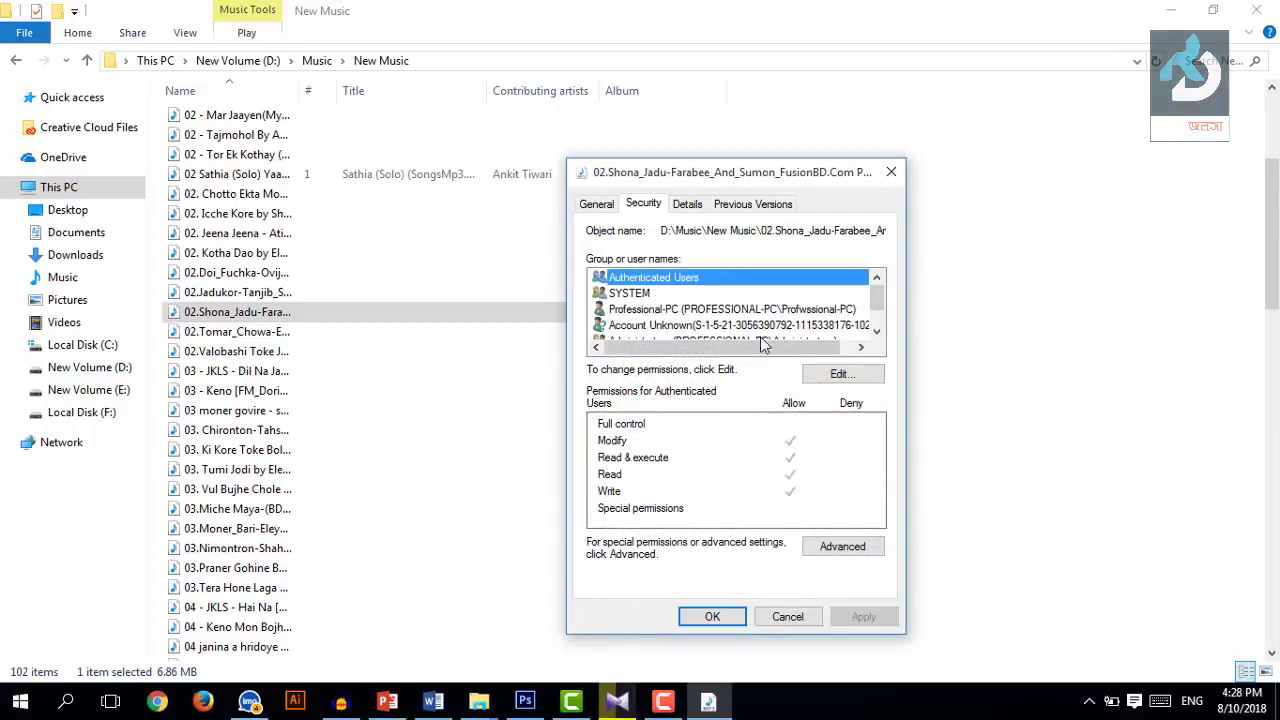
click(840, 374)
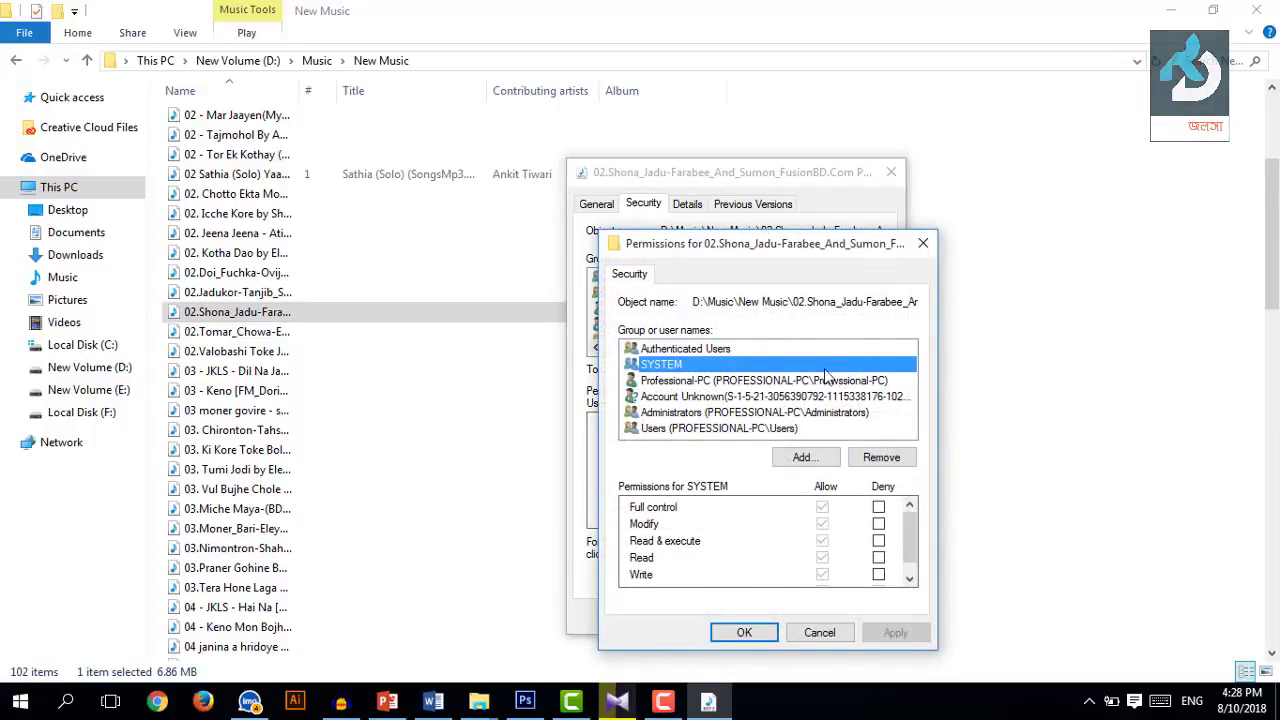
click(688, 349)
drag(916, 521, 916, 566)
click(818, 530)
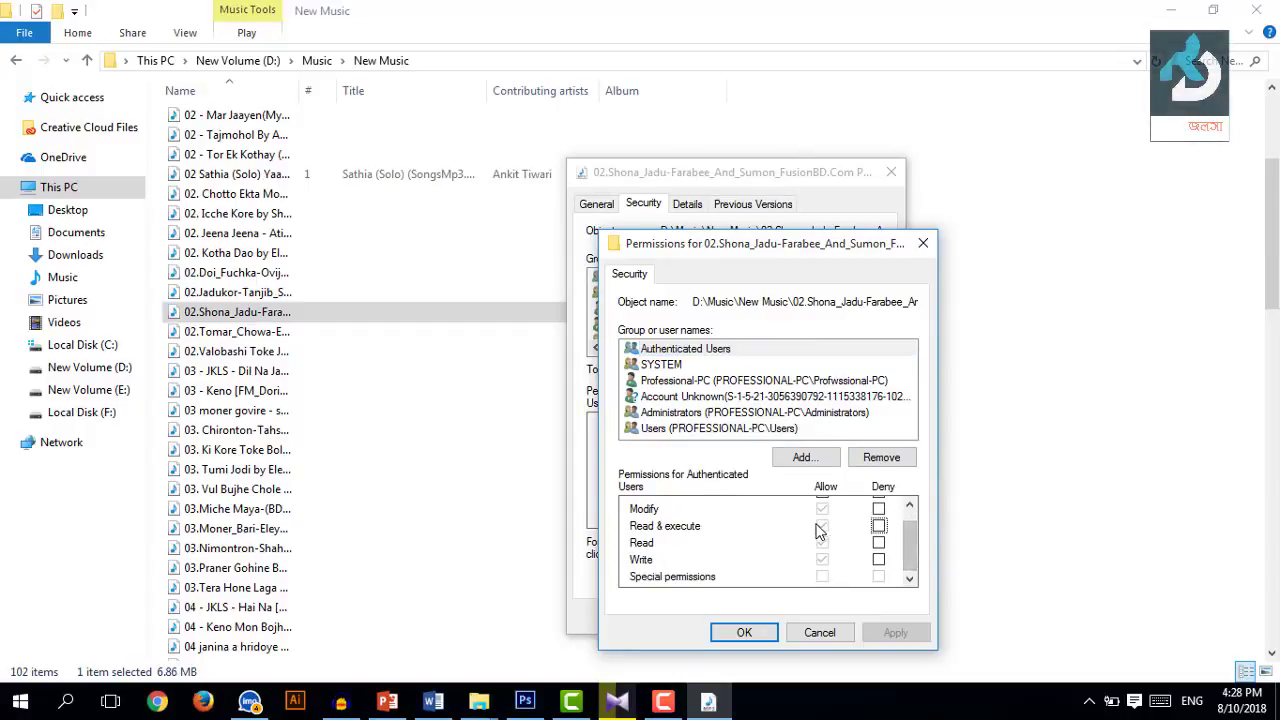
- Open and dismiss the dialog for adding an account, try to remove Authenticated Users, and close the permissions editor
click(805, 457)
click(1017, 268)
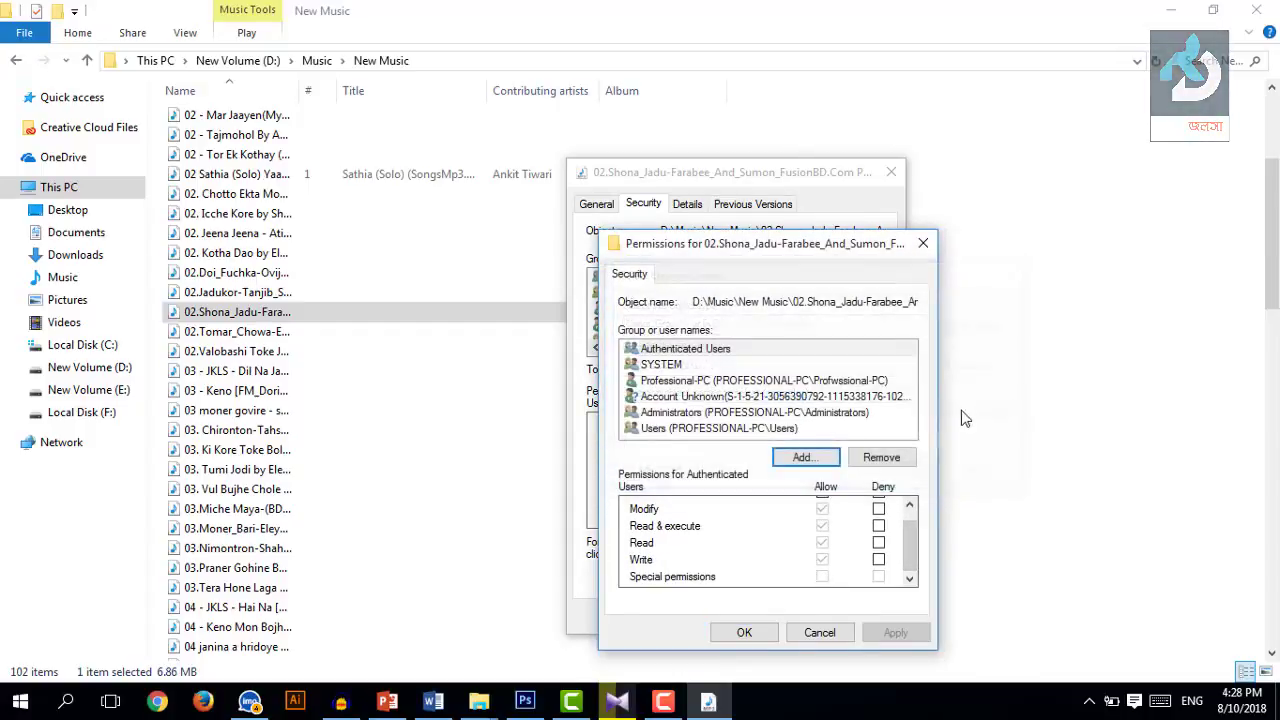
click(881, 457)
click(840, 443)
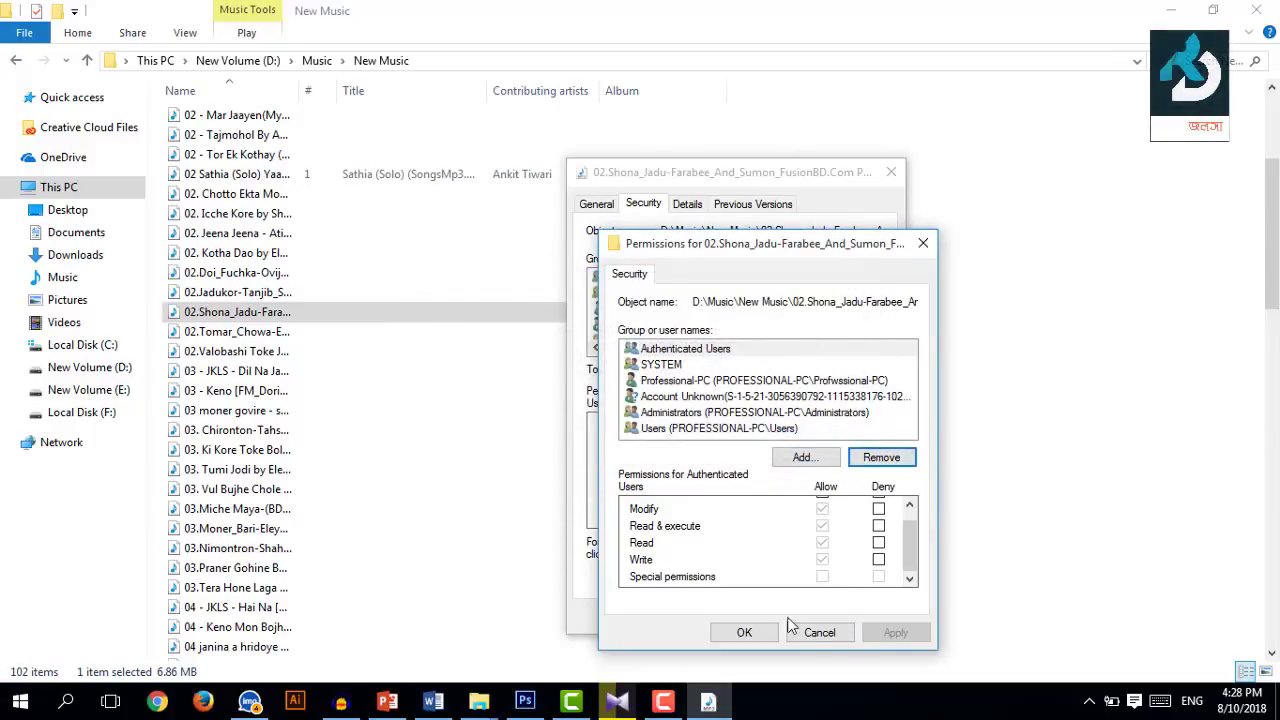
click(744, 632)
- Check the permissions of Administrators, Professional-PC, SYSTEM and Account Unknown, then close the permissions editor and the file's properties
click(672, 341)
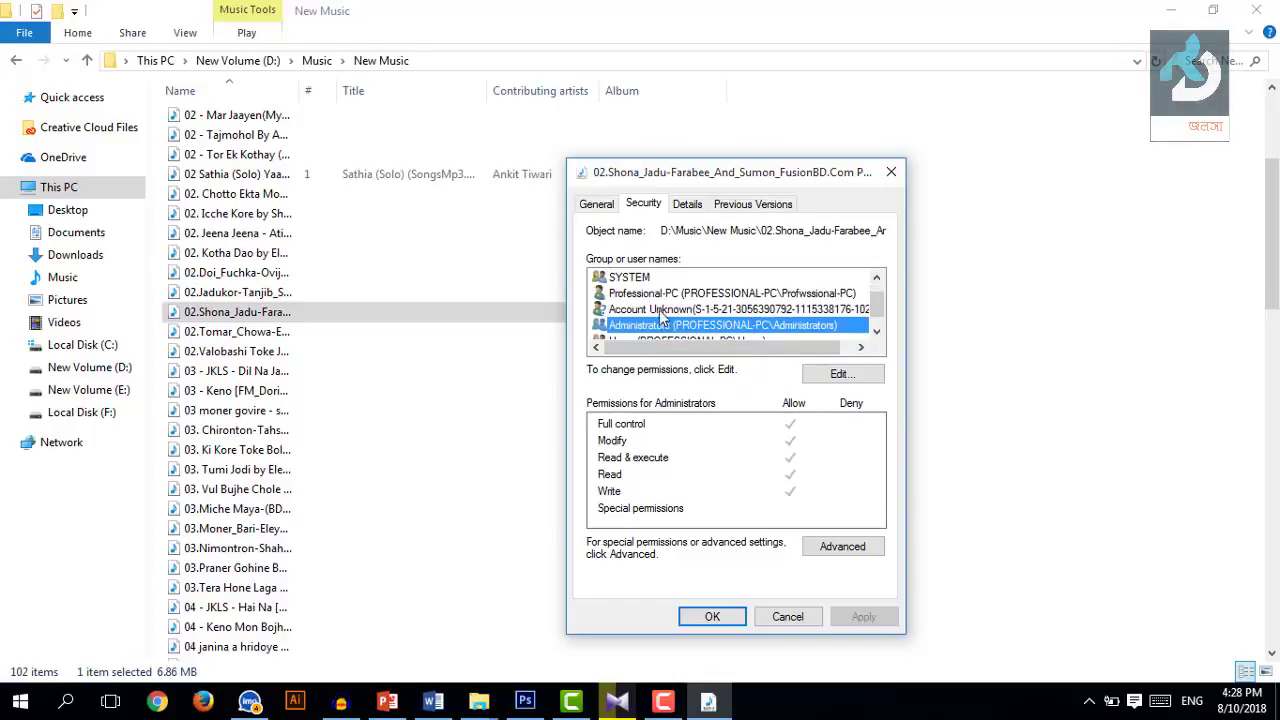
click(652, 294)
click(640, 278)
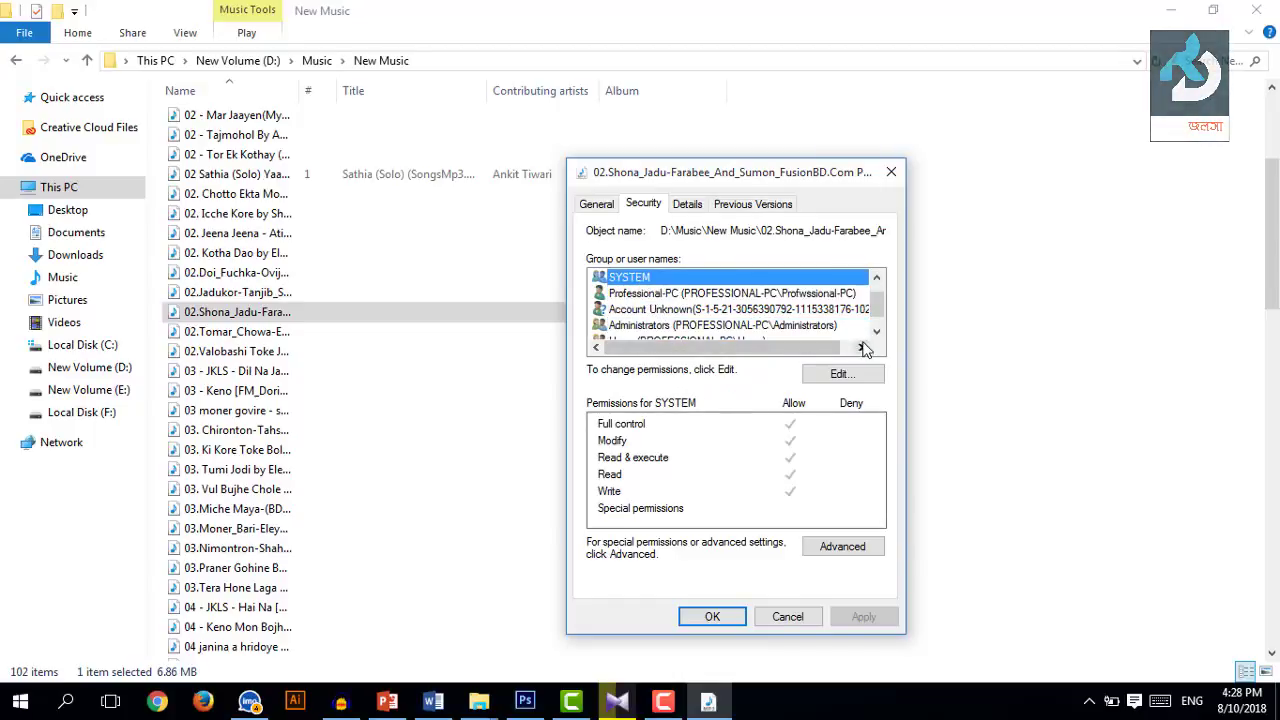
scroll(660, 300, down, 1)
click(702, 293)
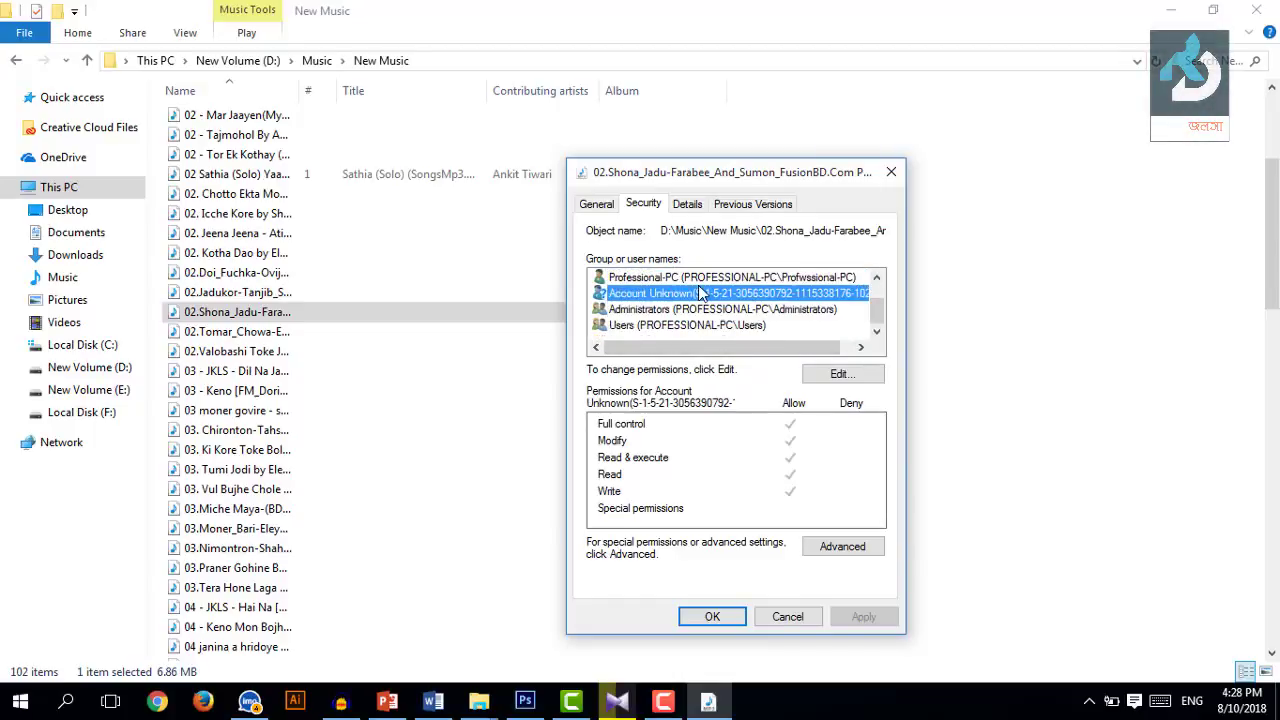
click(838, 374)
click(744, 633)
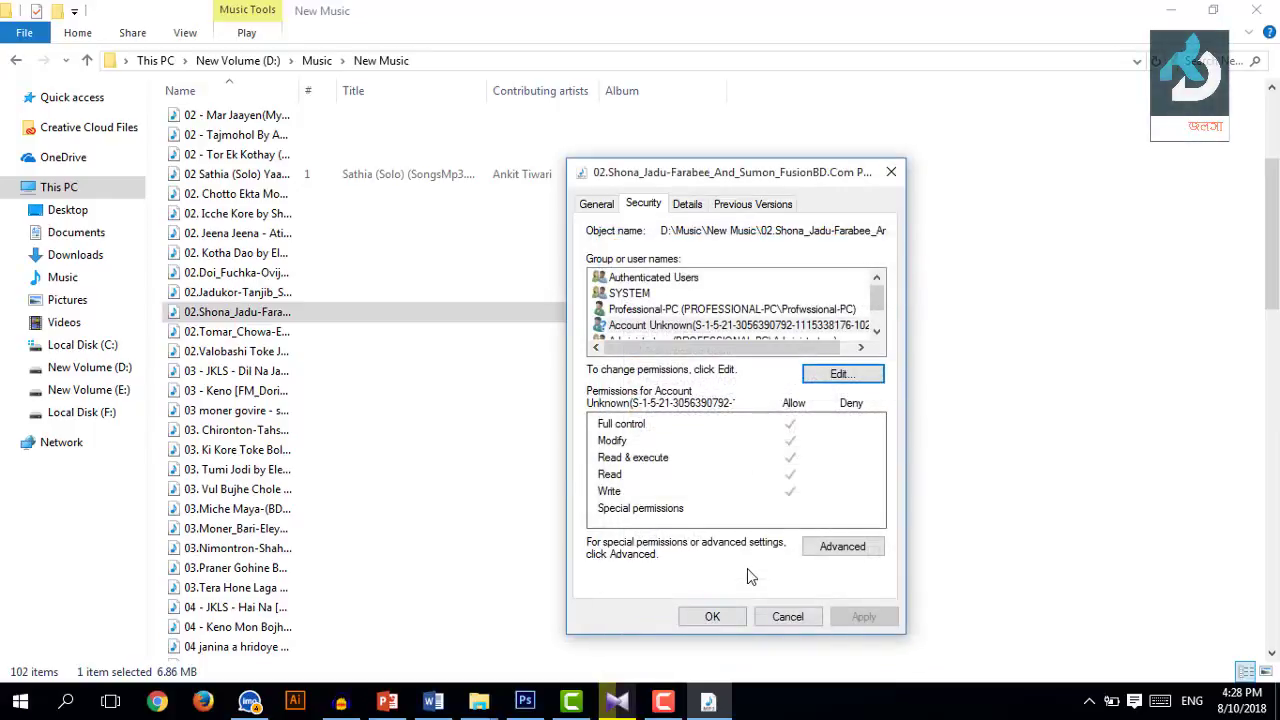
click(722, 614)
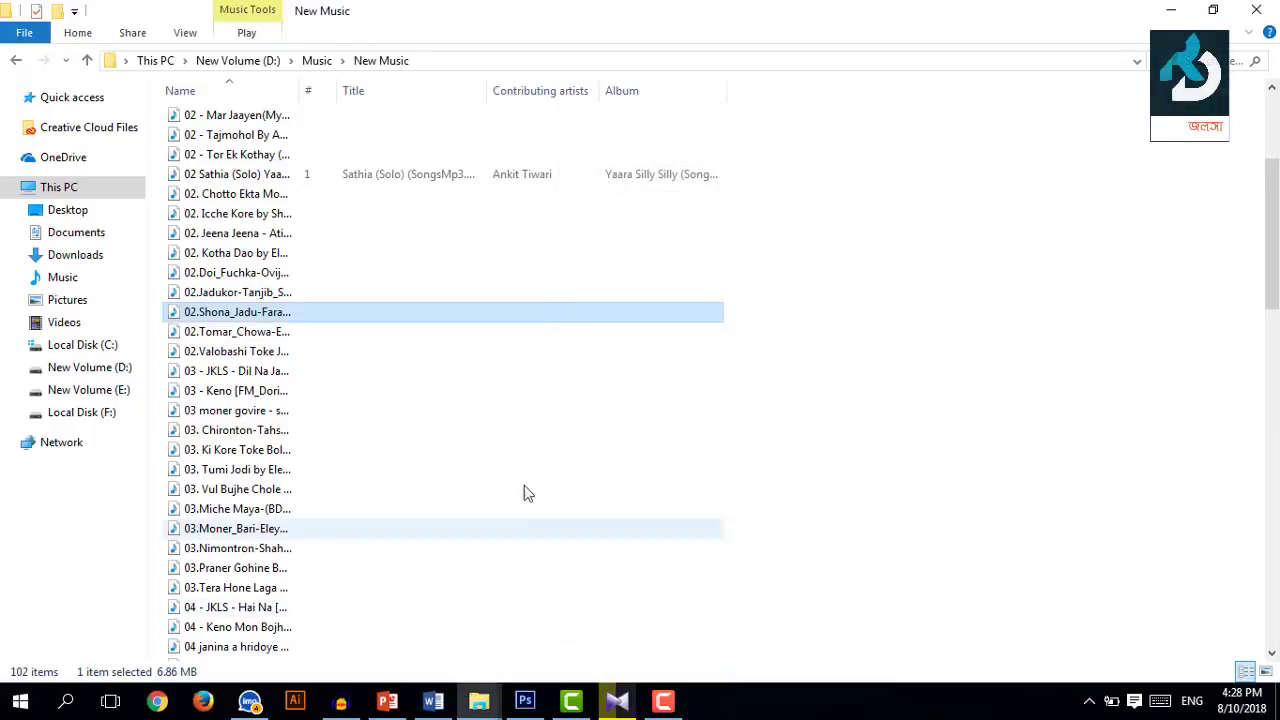
- Play the 02.Shona_Jadu file in Windows Media Player, skip ahead through the track several times, and close the player
double_click(229, 316)
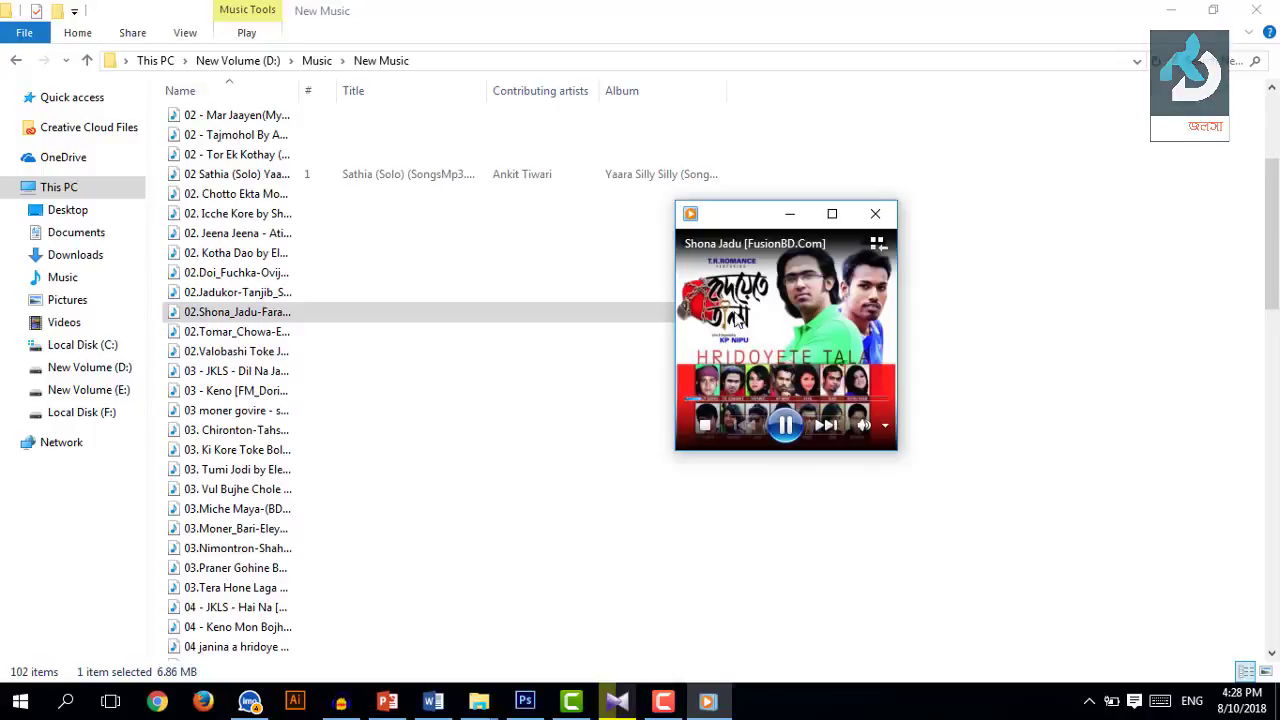
drag(746, 223, 711, 251)
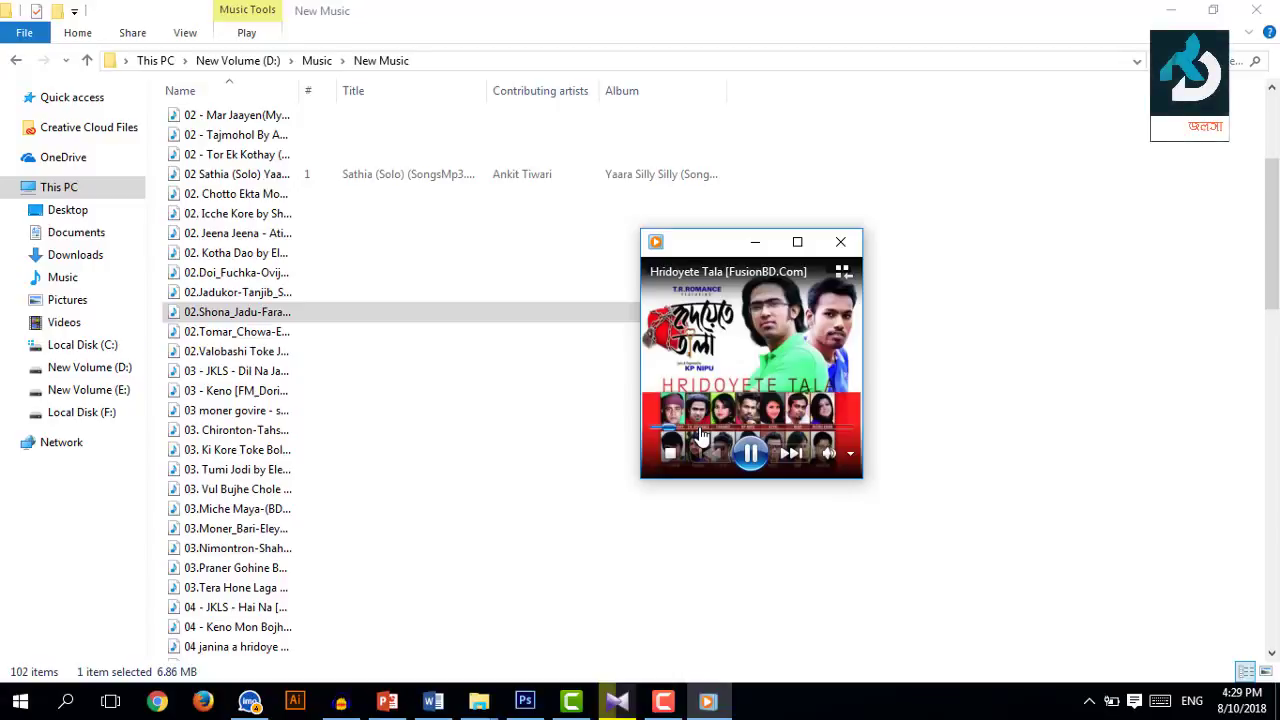
click(722, 428)
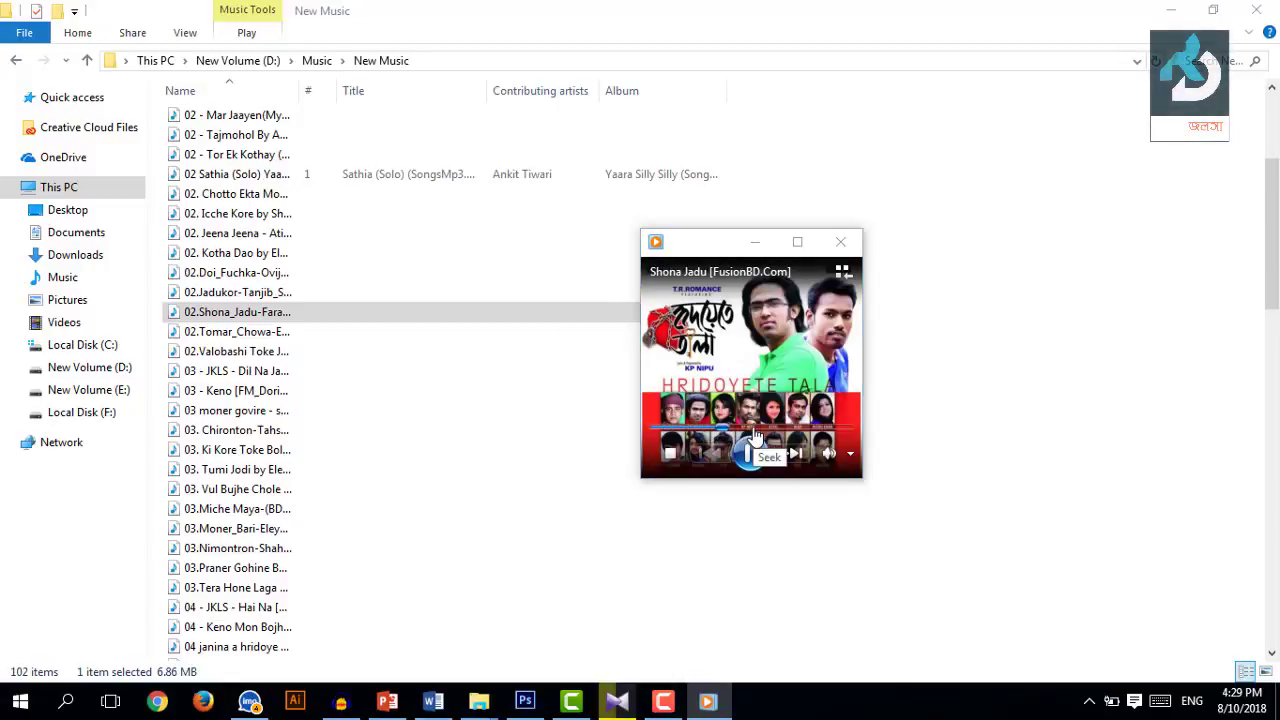
click(755, 428)
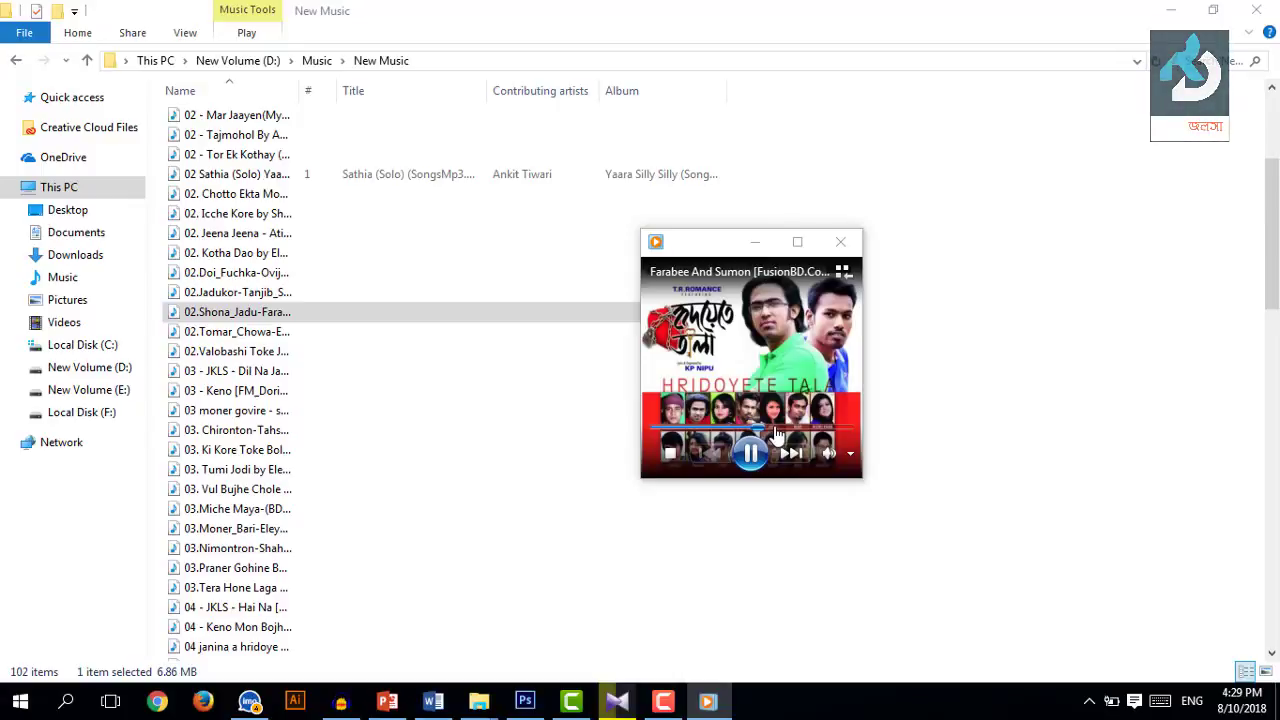
drag(776, 432, 800, 443)
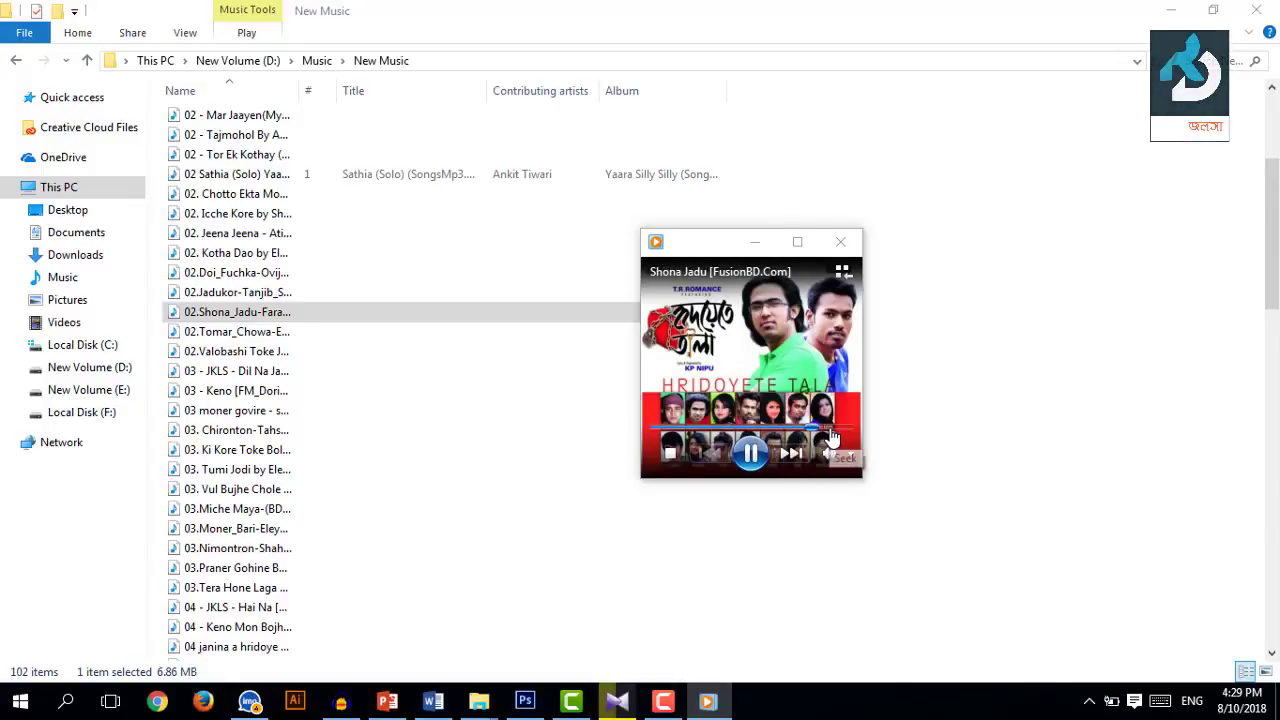
click(830, 430)
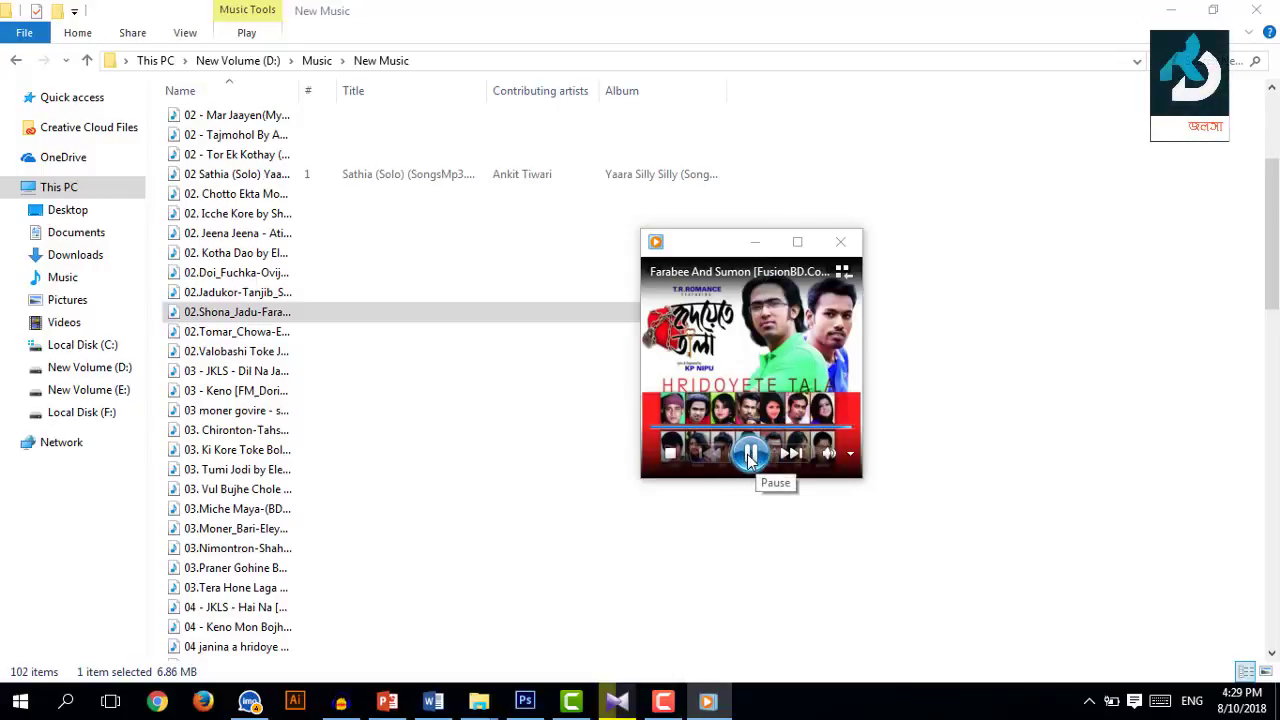
key(alt+F4)
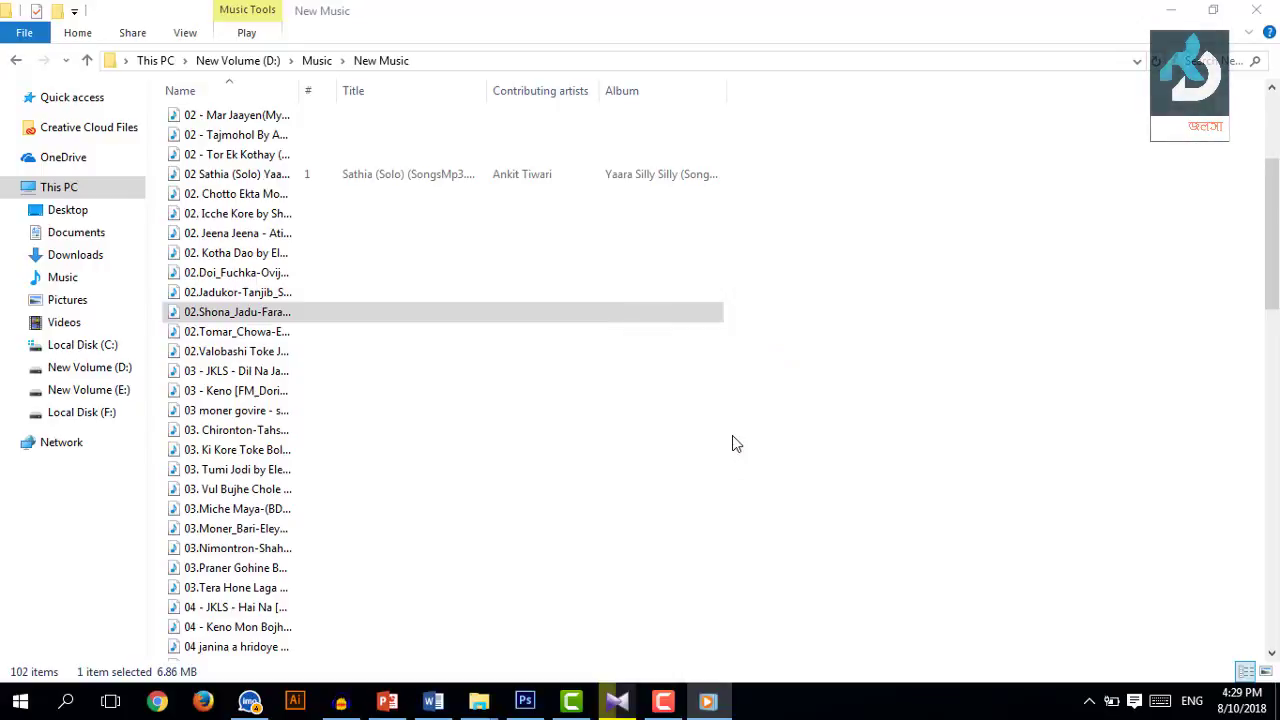